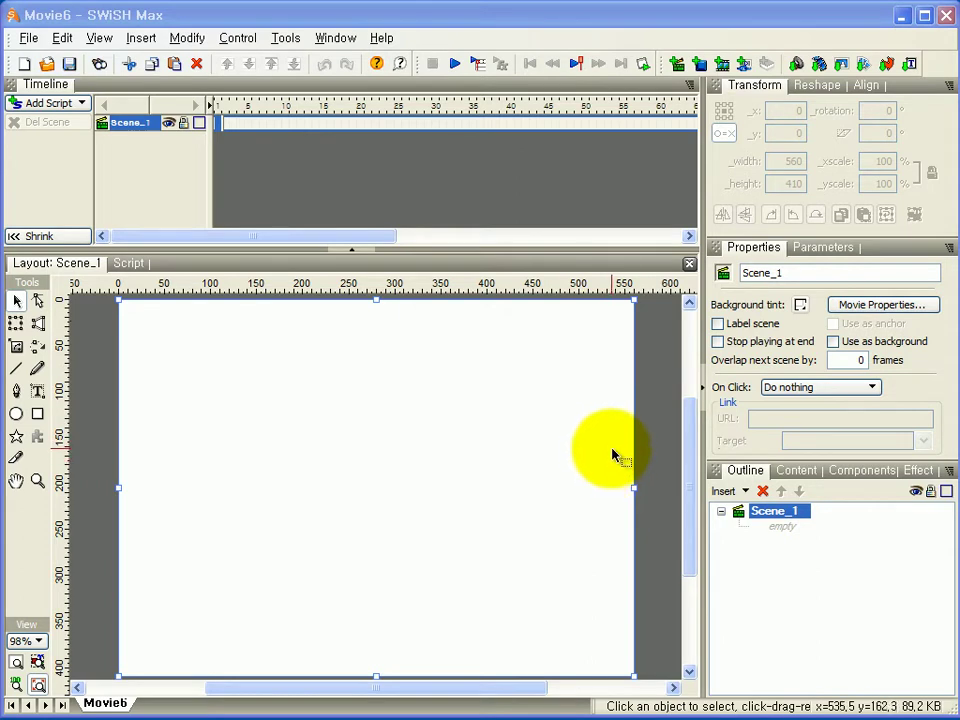
# - Set the movie size to 600 by 400 pixels and fit the scene in the layout view
pyautogui.click(882, 305)
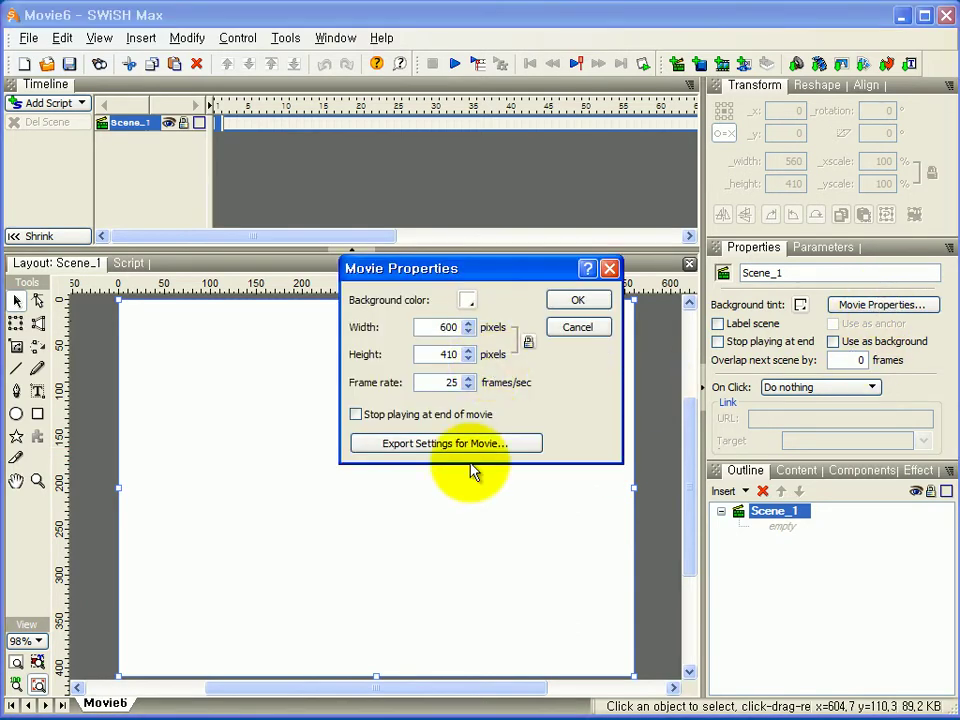
pyautogui.doubleClick(448, 354)
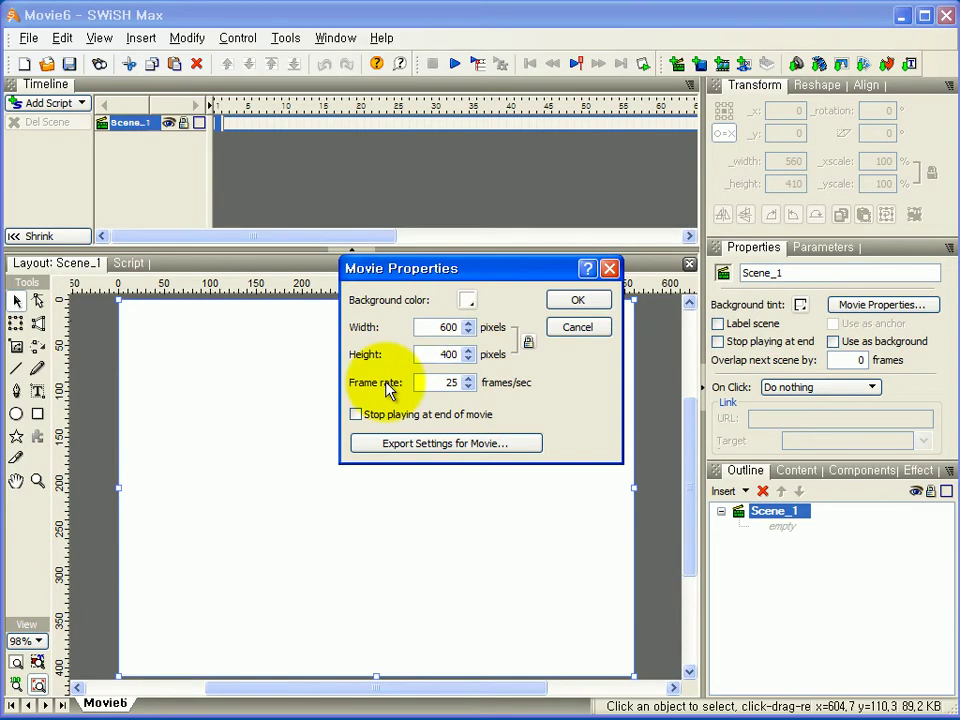
pyautogui.click(590, 302)
pyautogui.click(16, 662)
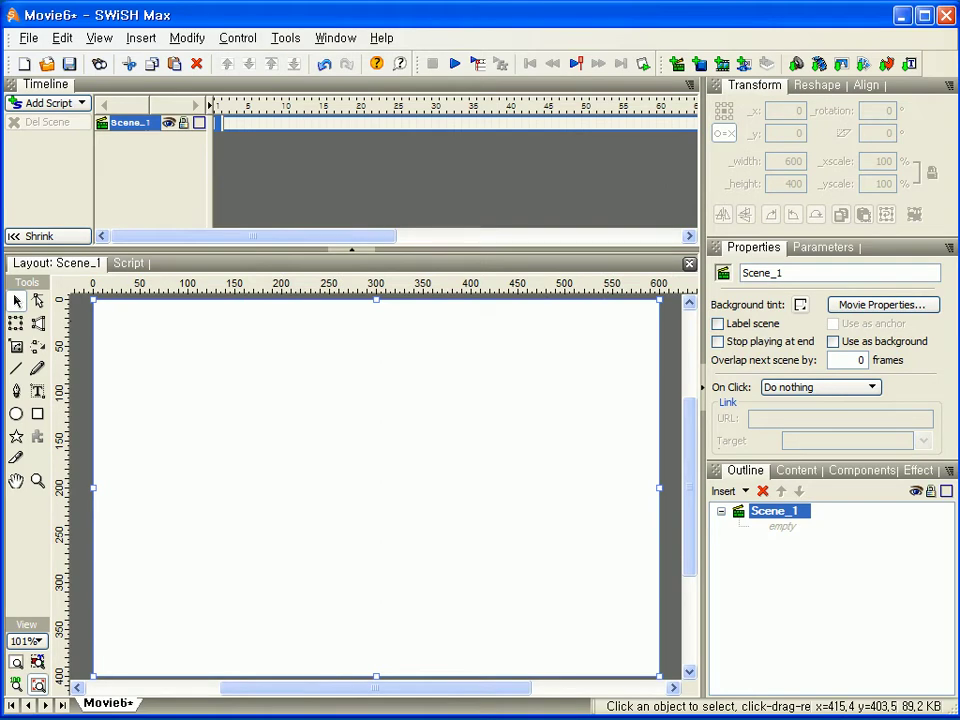
# - Import the image sea-551.jpg into the scene
pyautogui.click(727, 491)
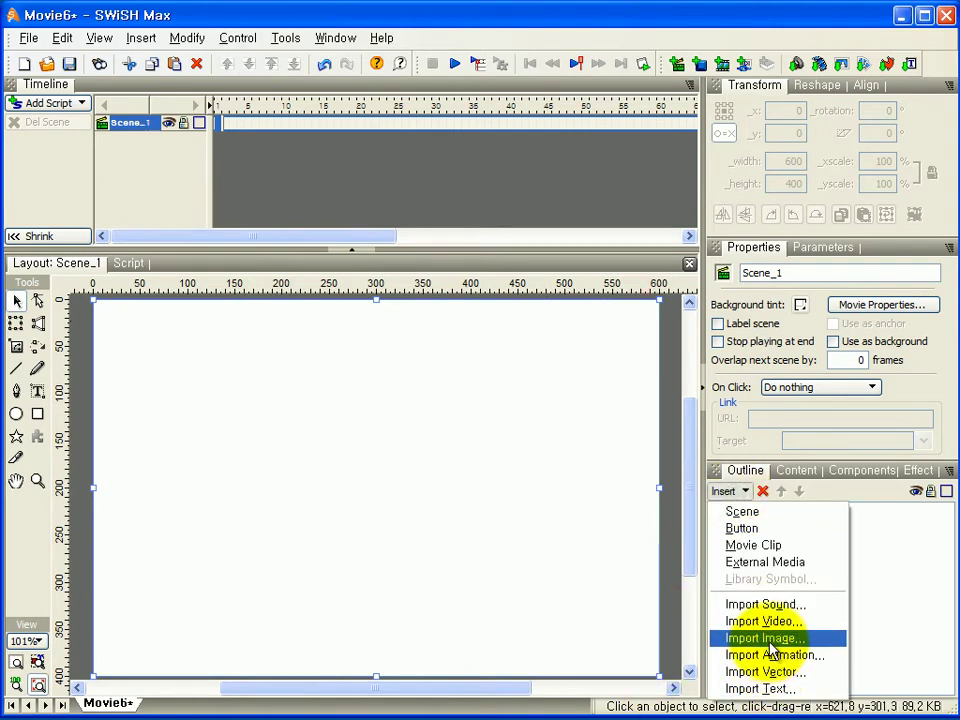
pyautogui.click(767, 637)
pyautogui.moveTo(578, 219); pyautogui.dragTo(583, 374)
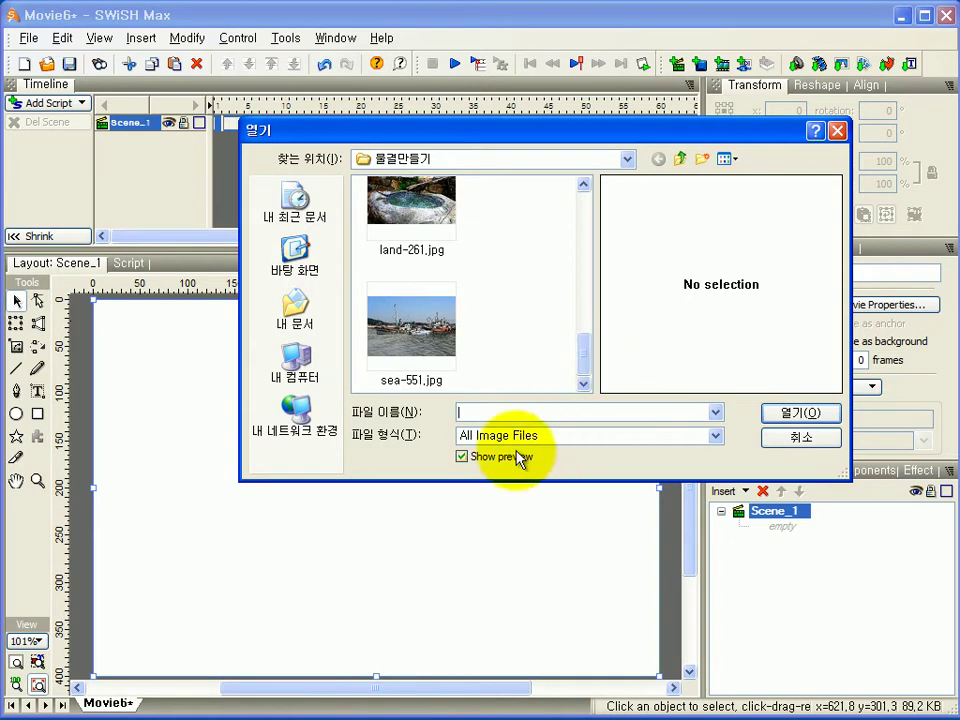
pyautogui.click(410, 334)
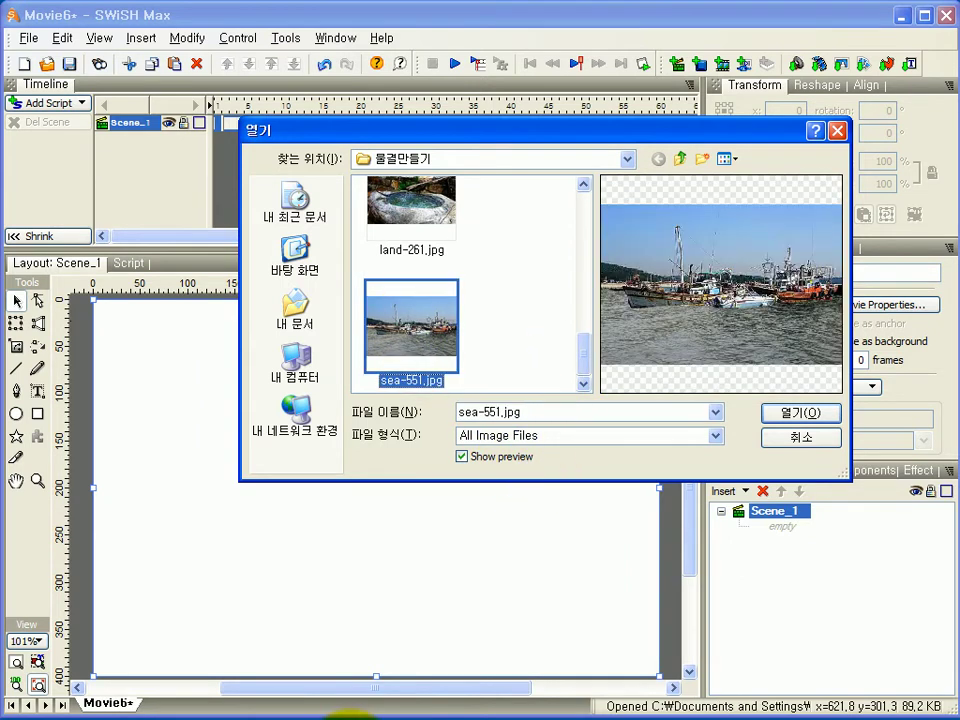
pyautogui.click(798, 411)
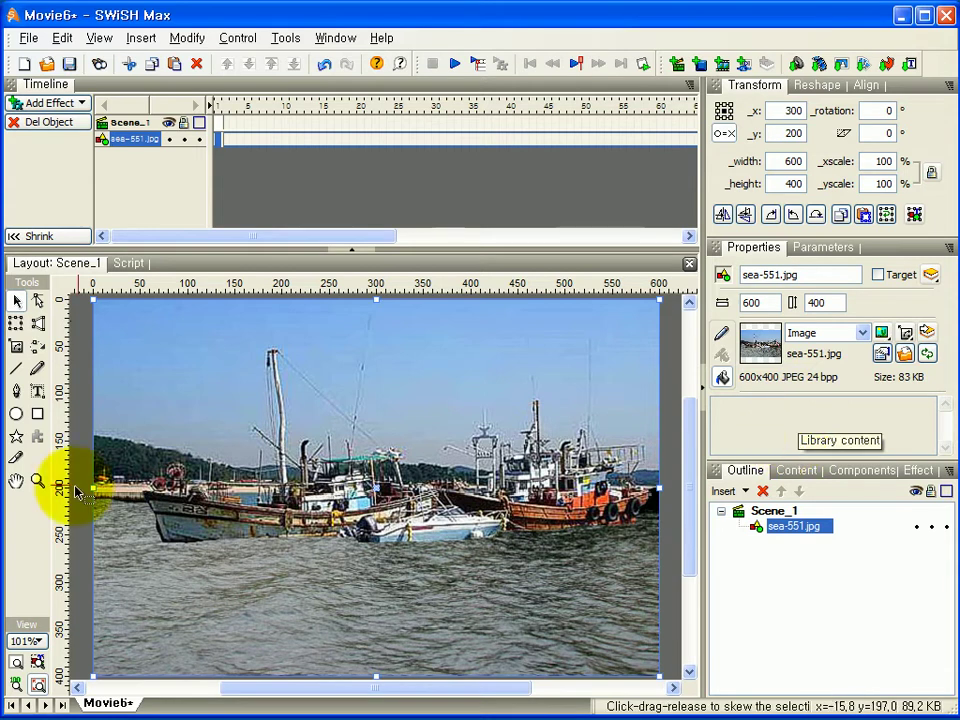
# - Activate the Pen tool, lock the sea-551.jpg image against editing, and select Scene_1
pyautogui.click(16, 395)
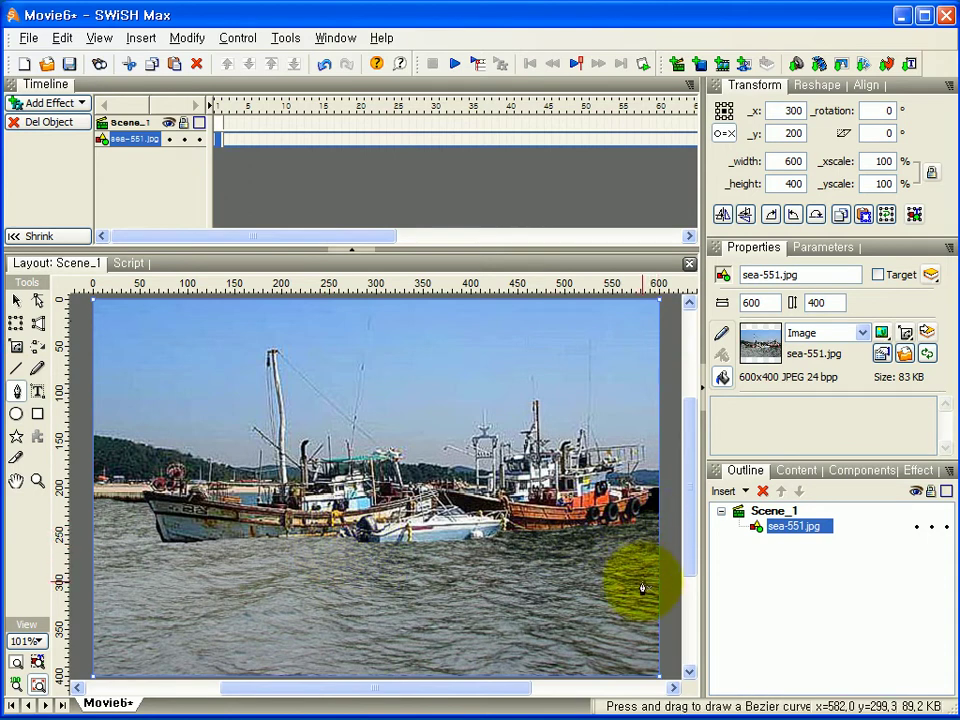
pyautogui.click(931, 527)
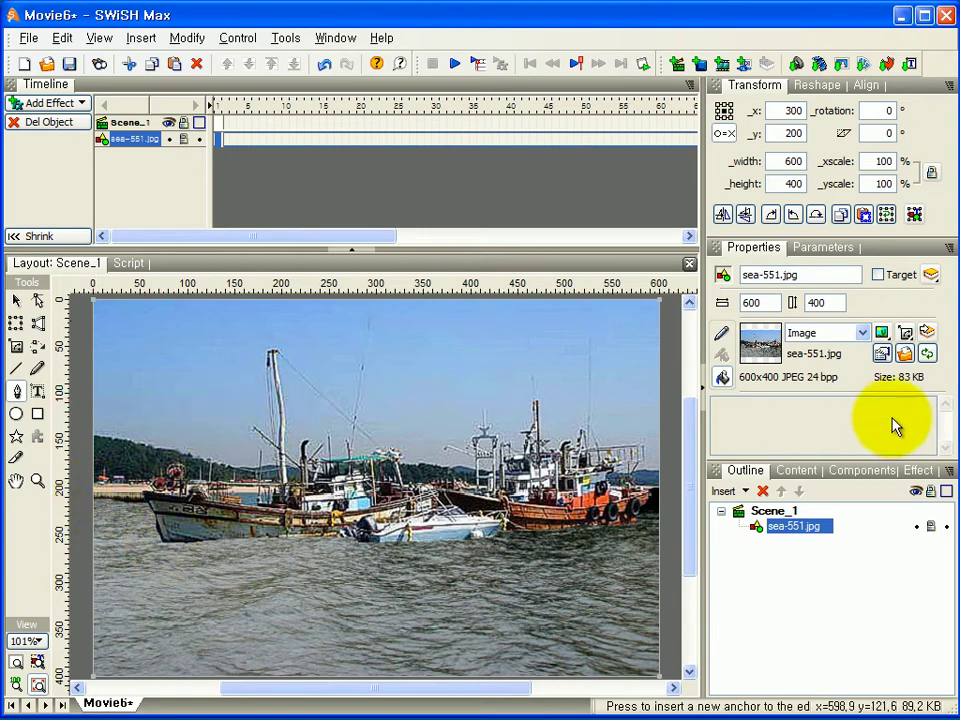
pyautogui.click(767, 513)
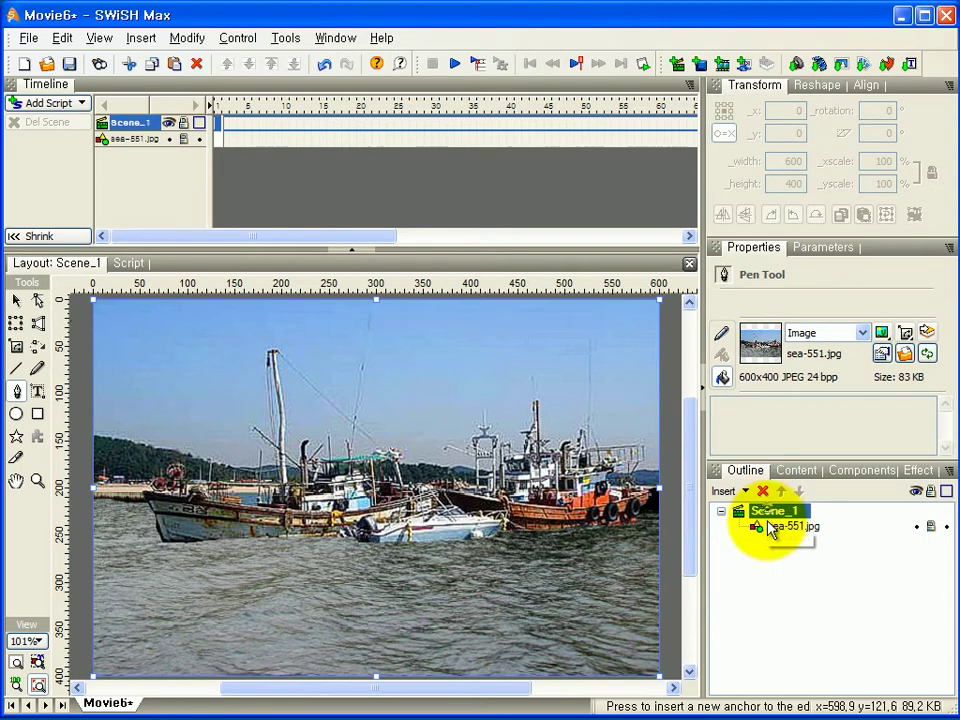
# - Set the Pen tool's fill to a solid bright sky blue
pyautogui.click(862, 334)
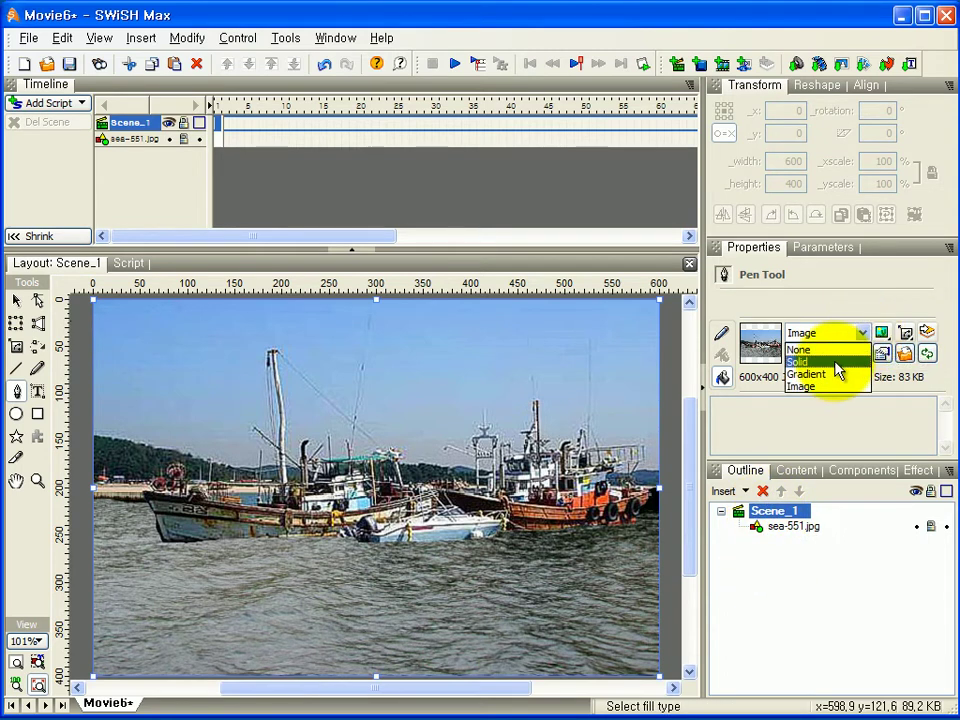
pyautogui.click(837, 364)
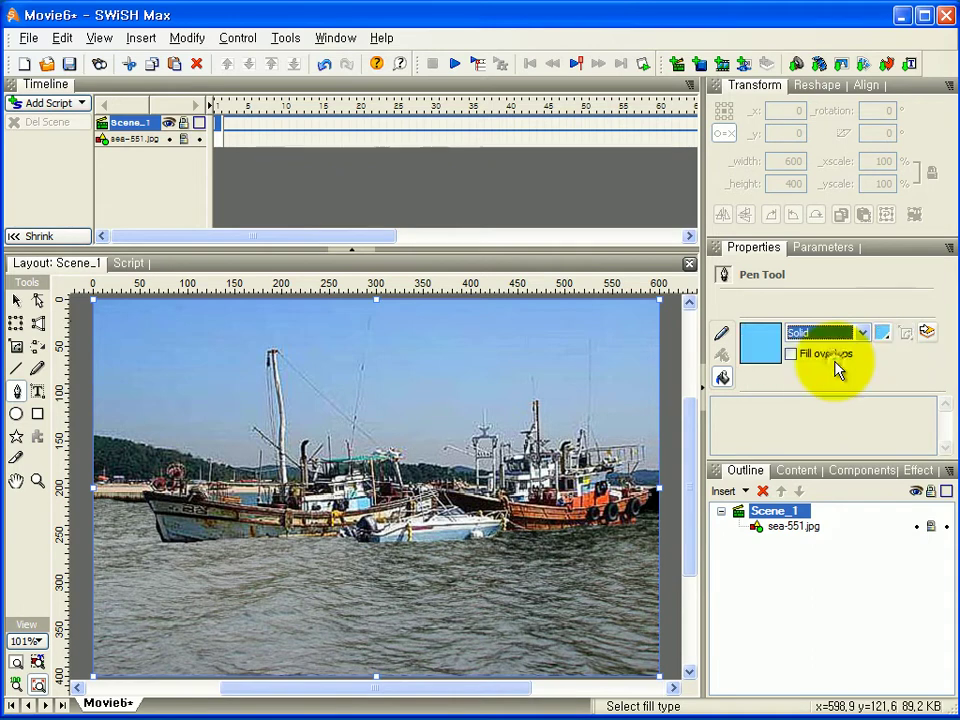
pyautogui.click(884, 336)
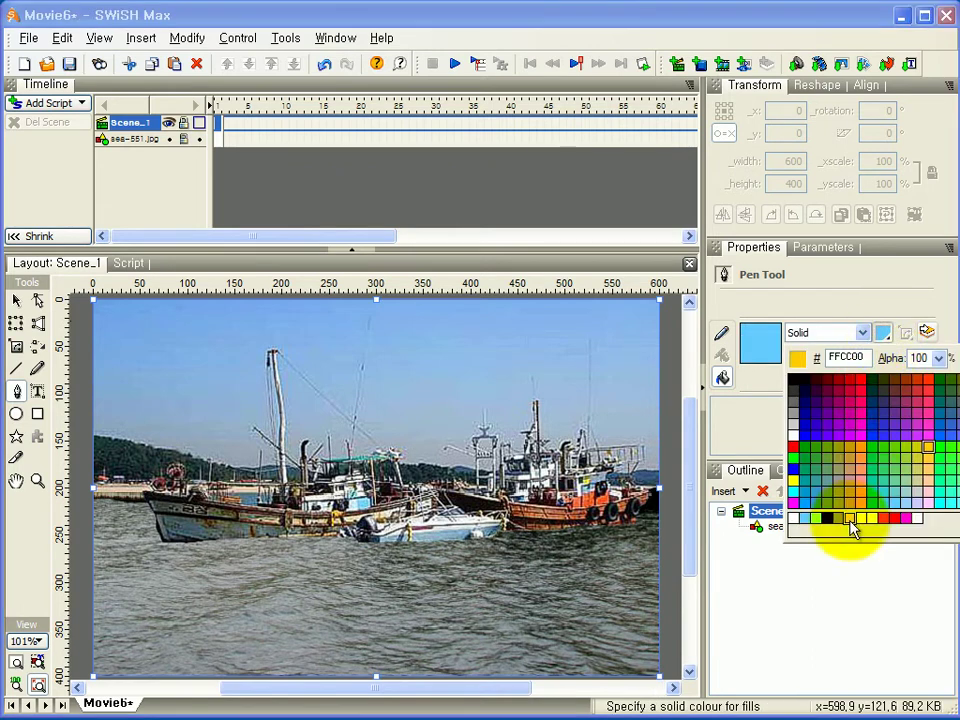
pyautogui.click(950, 510)
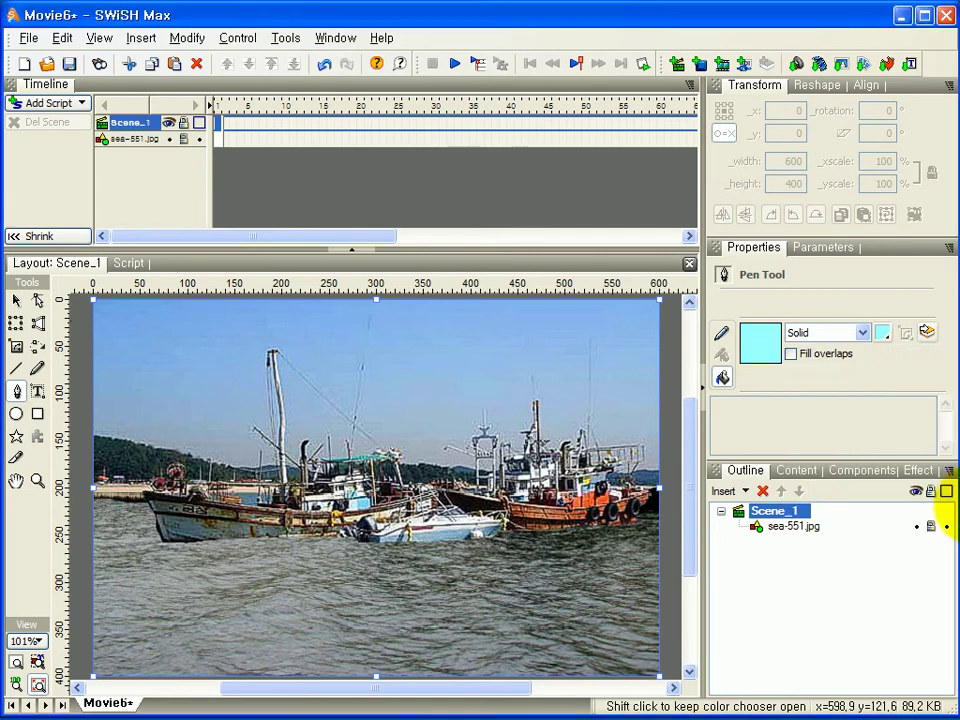
pyautogui.click(882, 333)
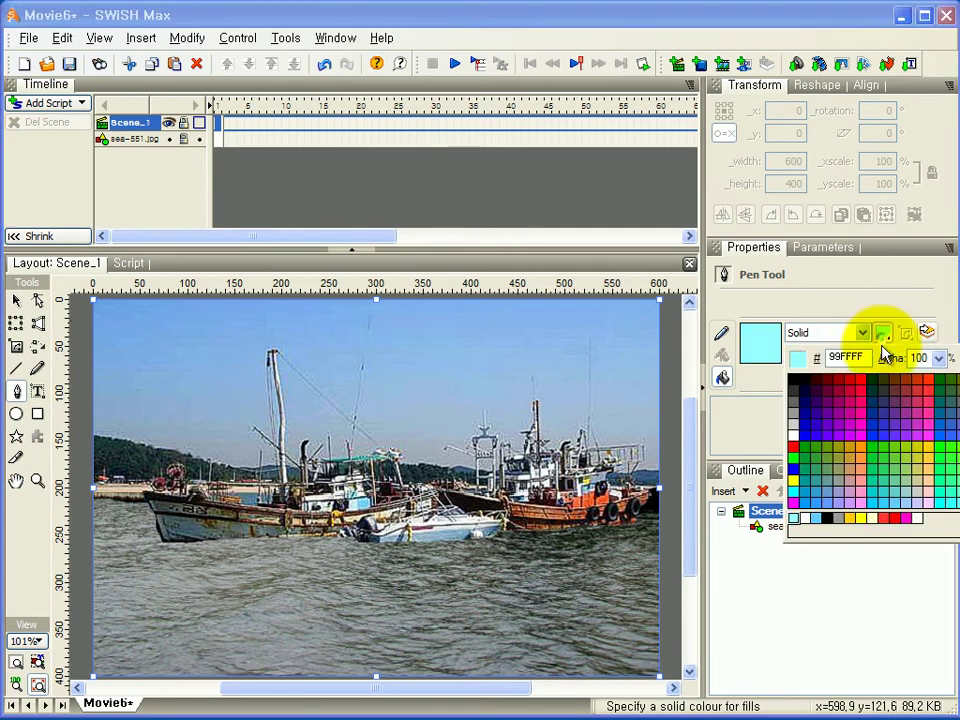
pyautogui.click(887, 516)
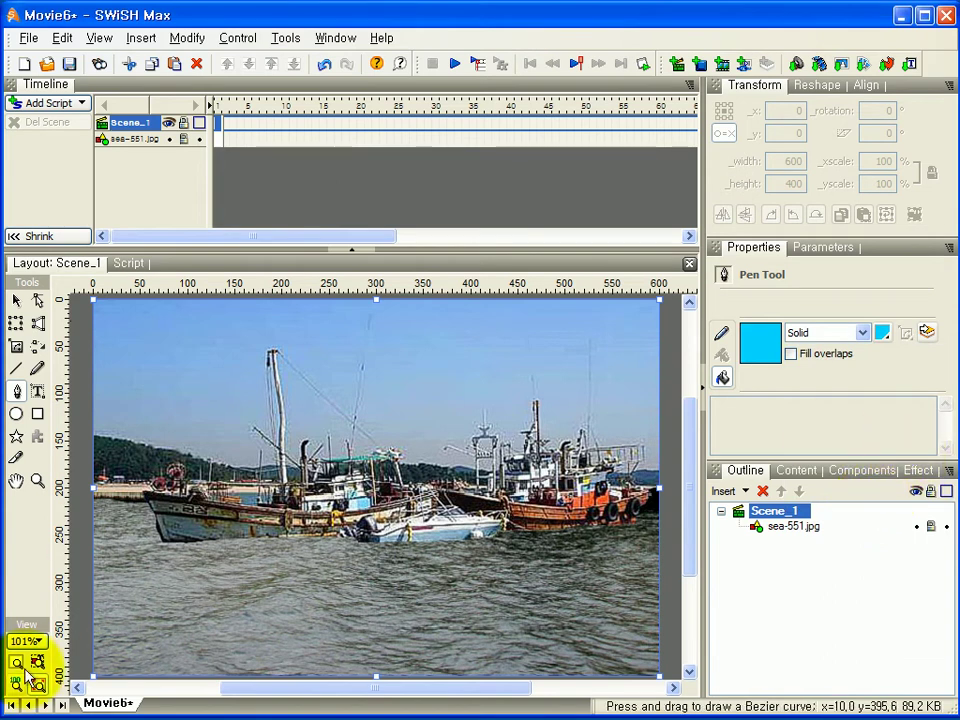
# - Trace the waterline with the Pen tool from the left boat's bow along all the hulls to the image's right edge
pyautogui.click(146, 506)
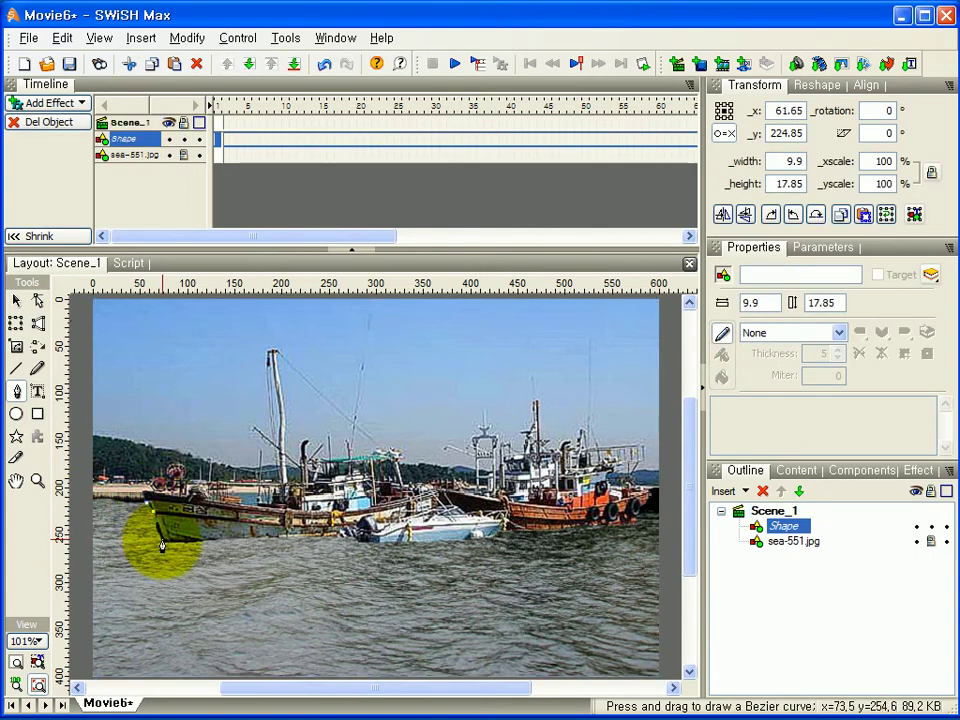
pyautogui.moveTo(161, 545); pyautogui.dragTo(197, 561)
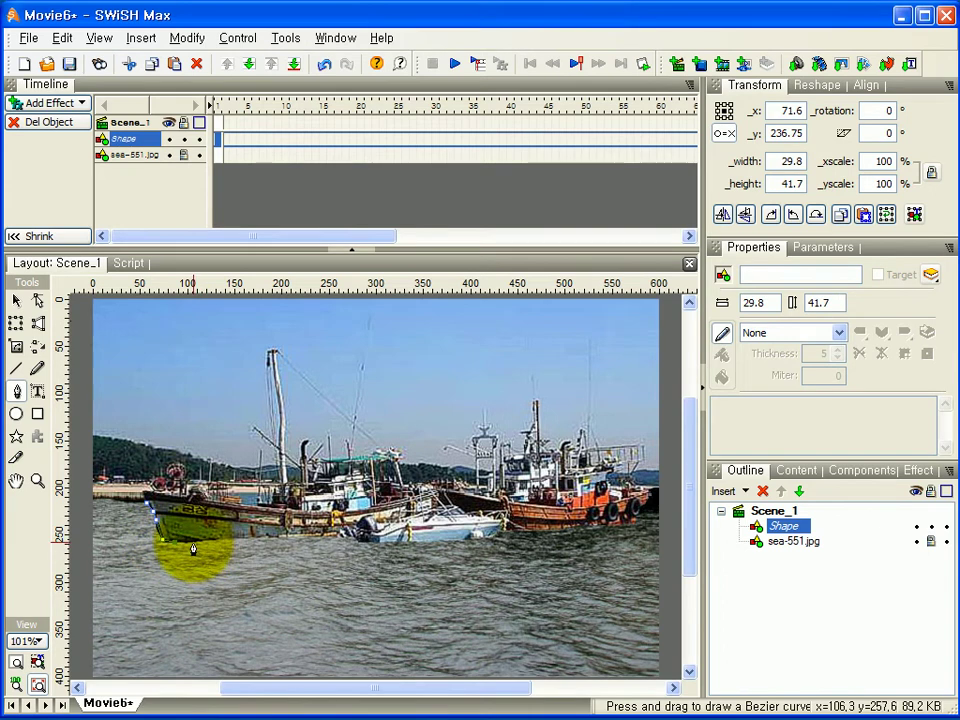
pyautogui.click(193, 551)
pyautogui.click(229, 545)
pyautogui.click(245, 546)
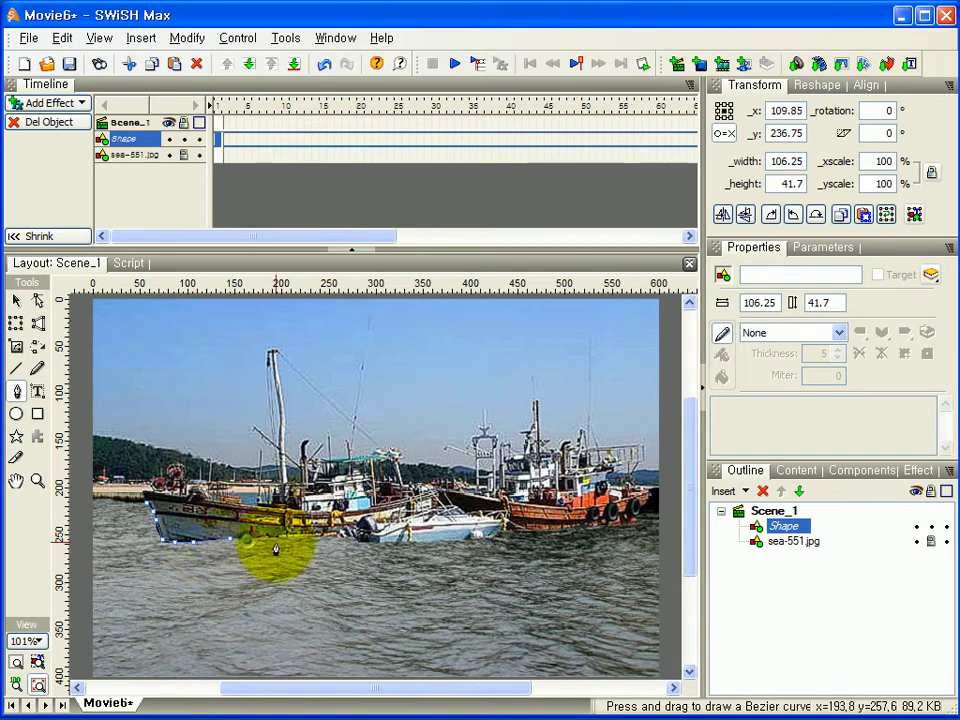
pyautogui.click(273, 545)
pyautogui.click(297, 545)
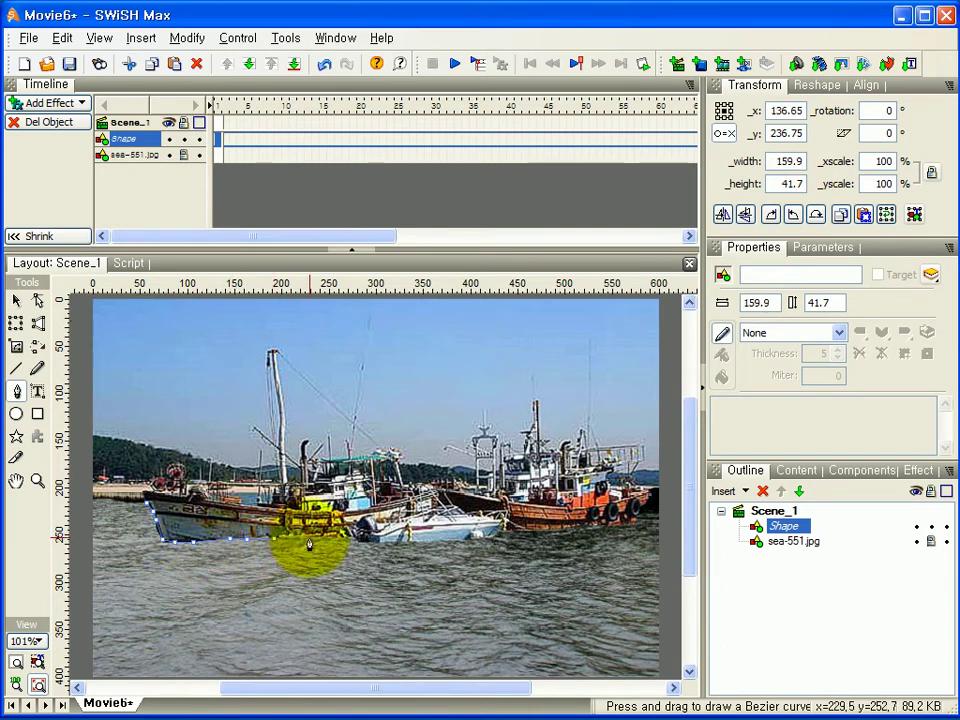
pyautogui.click(309, 545)
pyautogui.click(332, 545)
pyautogui.click(345, 545)
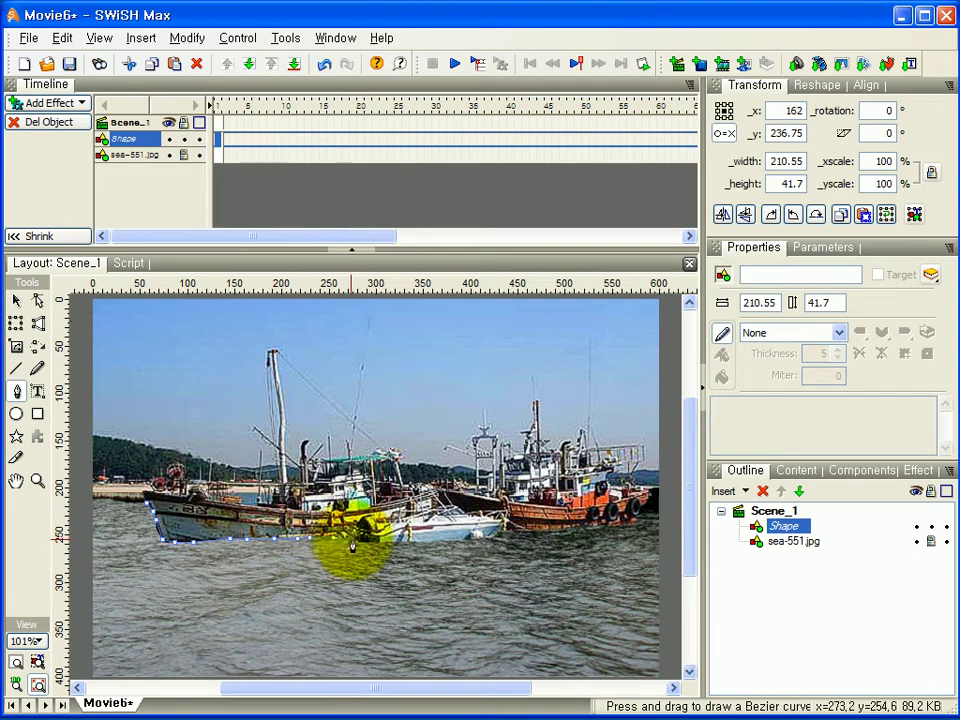
pyautogui.click(356, 545)
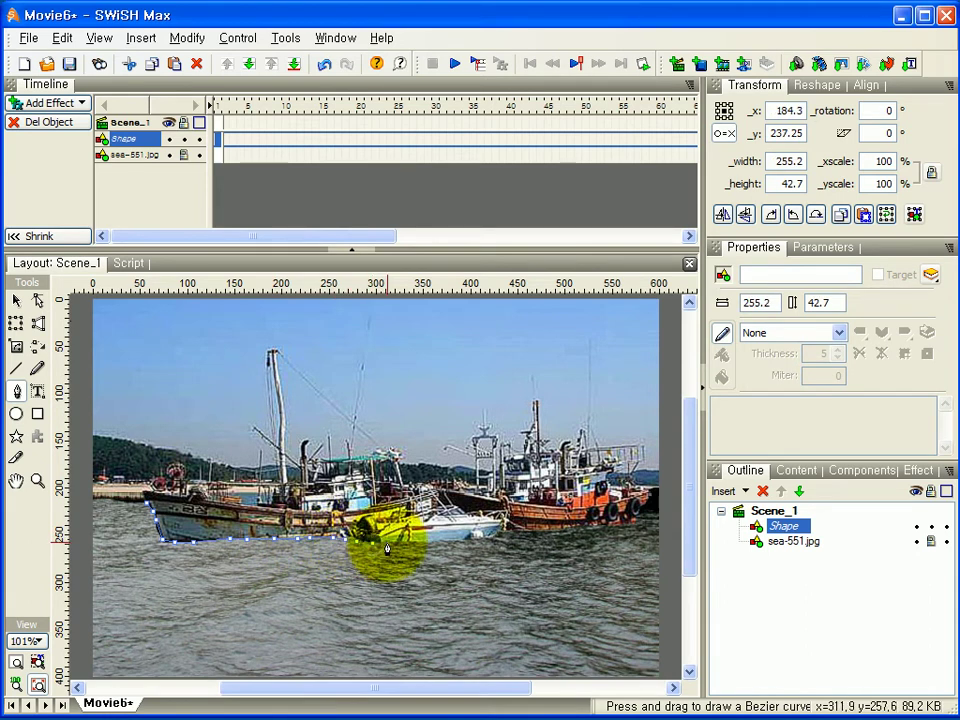
pyautogui.click(405, 545)
pyautogui.click(430, 545)
pyautogui.click(464, 548)
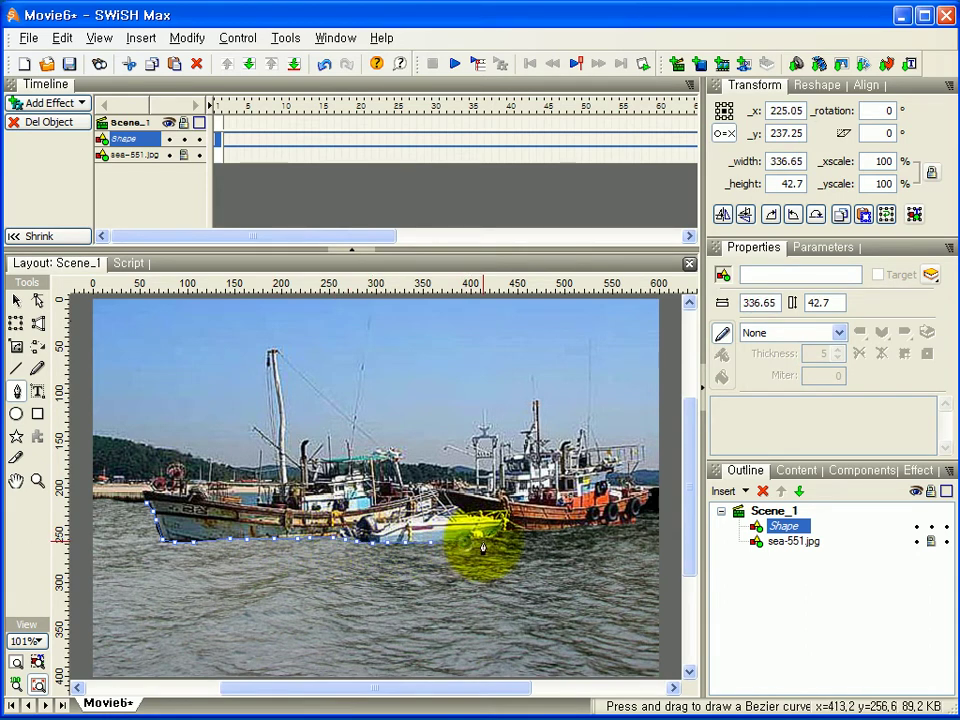
pyautogui.click(483, 545)
pyautogui.click(493, 543)
pyautogui.click(504, 538)
pyautogui.click(523, 538)
pyautogui.click(559, 538)
pyautogui.click(580, 538)
pyautogui.click(607, 530)
pyautogui.moveTo(635, 521); pyautogui.dragTo(657, 517)
pyautogui.click(659, 518)
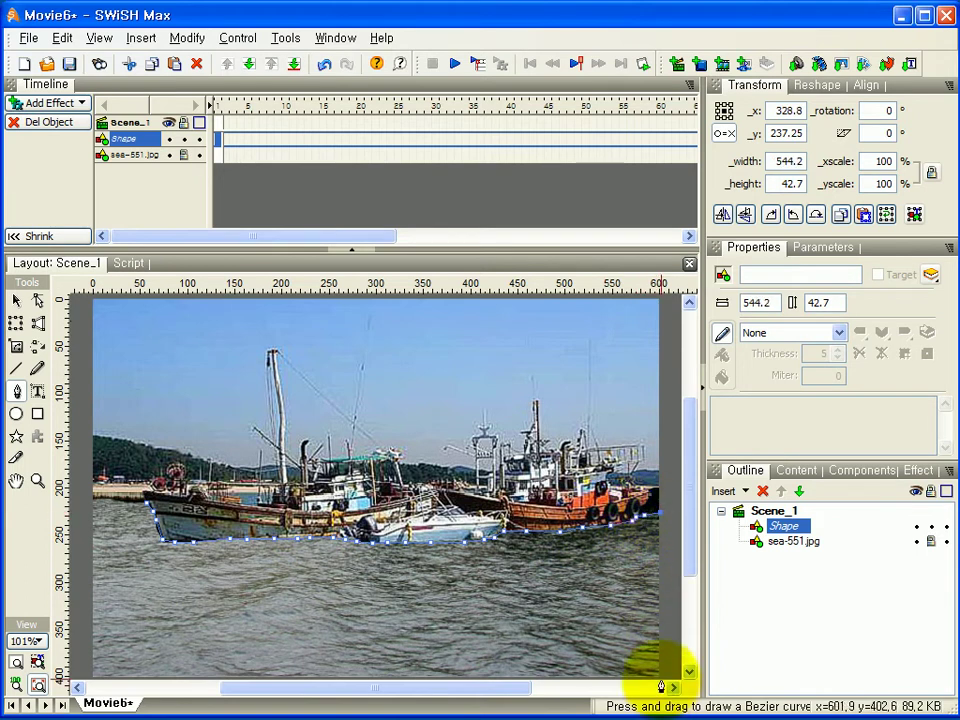
# - Continue the outline around the image's lower corners and up the left edge to the shoreline, closing the shape over the sea at the bow
pyautogui.click(660, 684)
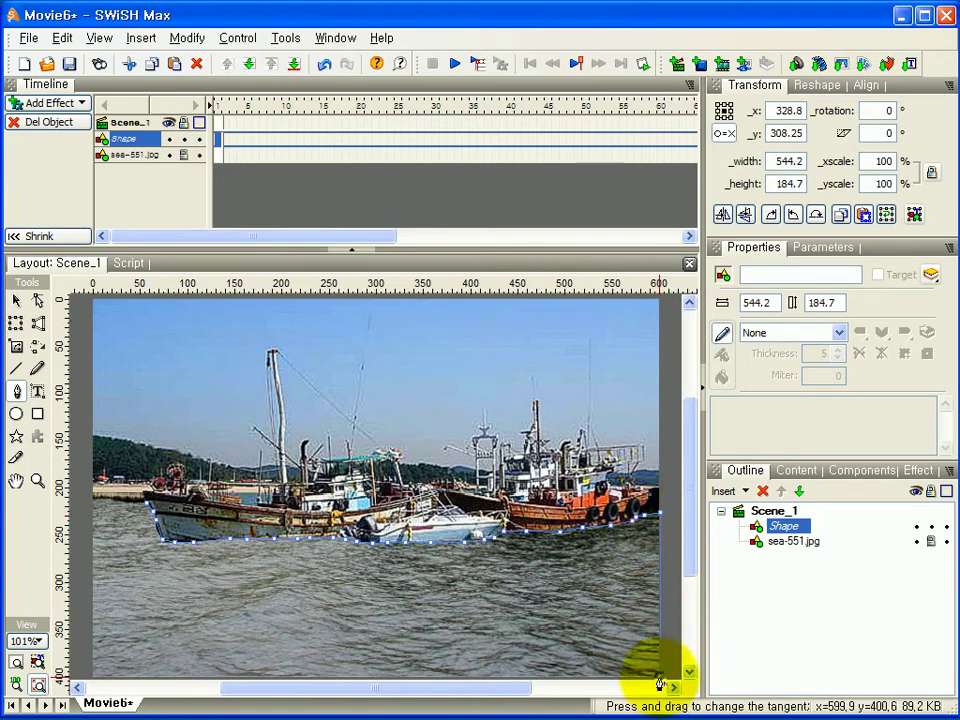
pyautogui.click(90, 686)
pyautogui.click(91, 500)
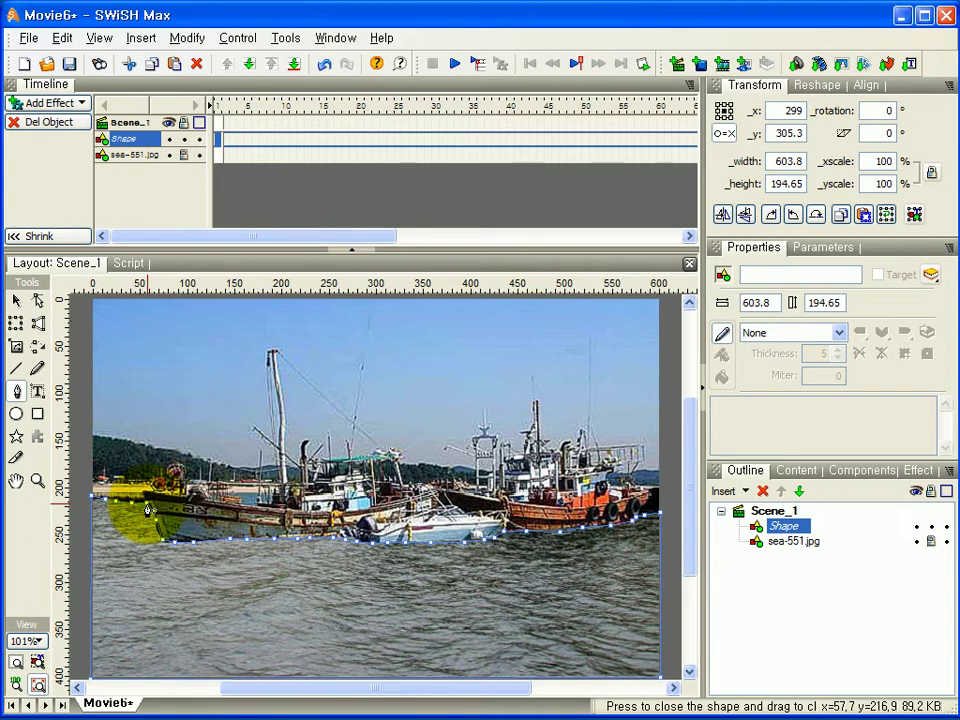
pyautogui.click(148, 510)
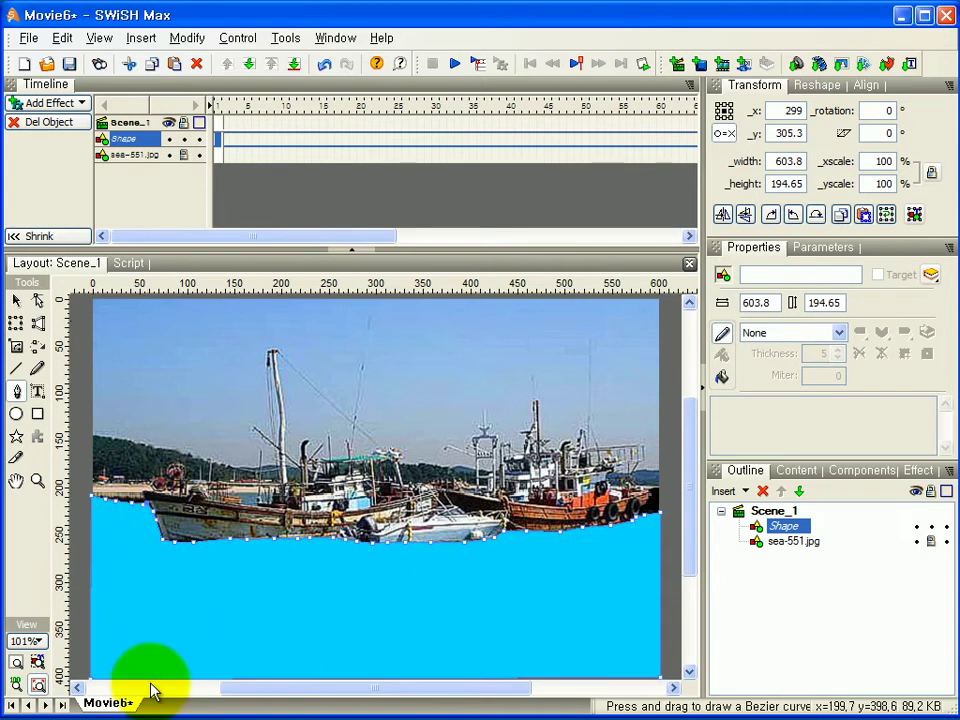
# - Group the blue water shape and sea-551.jpg as one shape, choosing to empty overlapped regions that share the same fill style
pyautogui.click(16, 300)
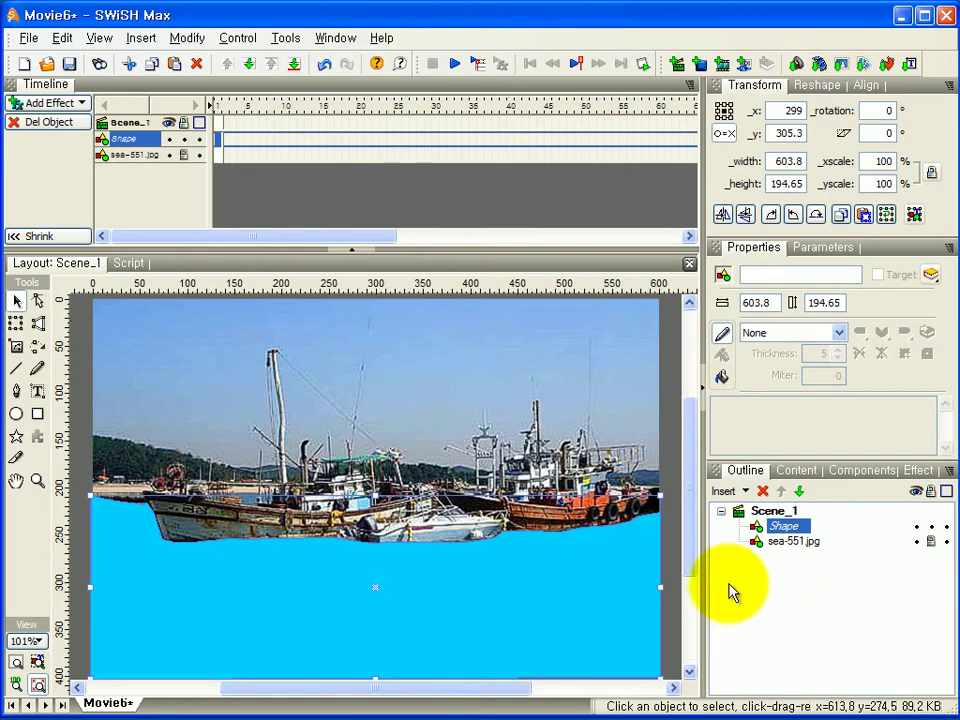
pyautogui.click(778, 542)
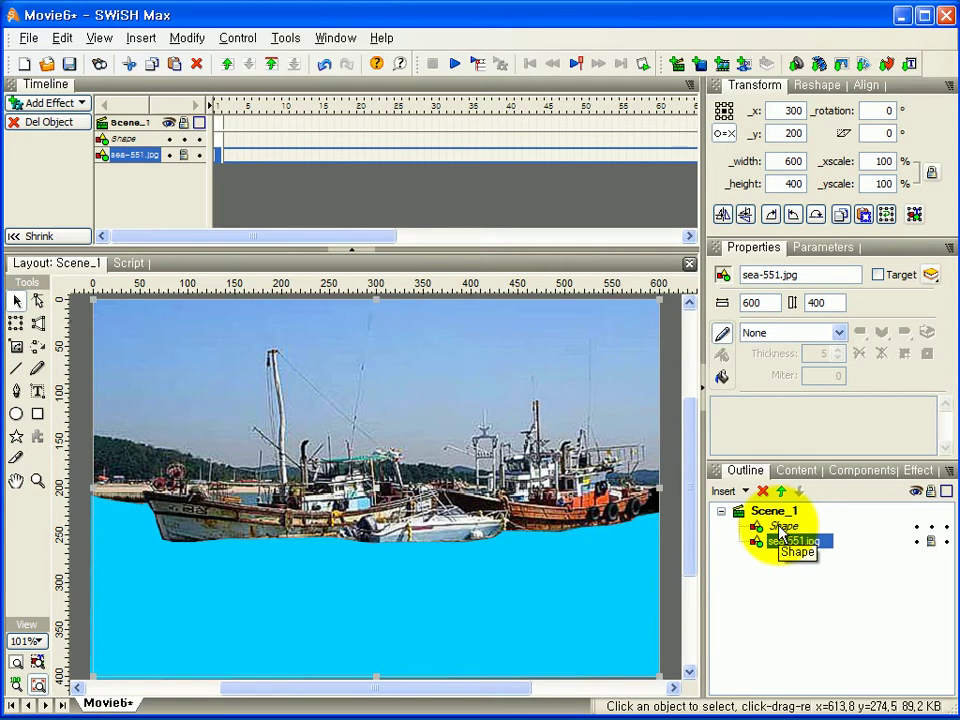
pyautogui.keyDown('ctrl'); pyautogui.click(780, 528); pyautogui.keyUp('ctrl')
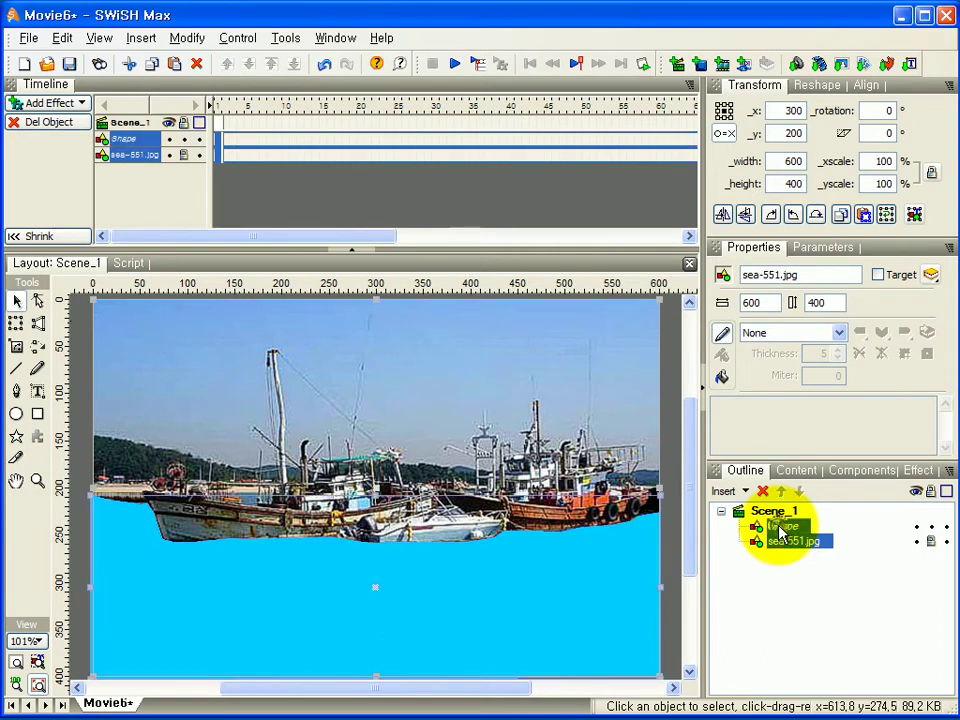
pyautogui.rightClick(781, 530)
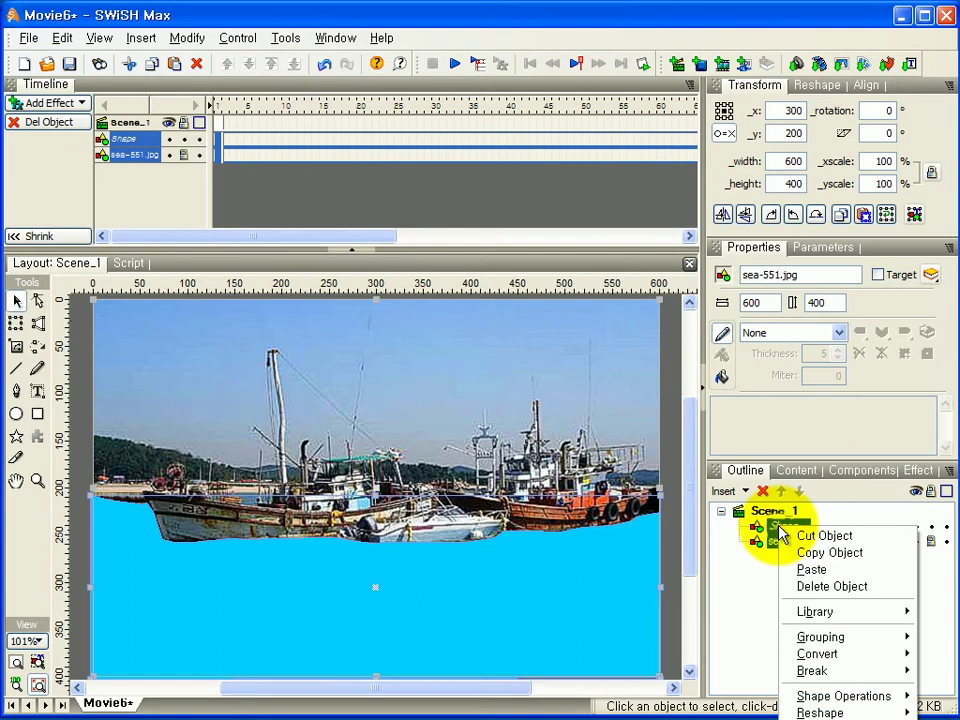
pyautogui.moveTo(800, 645)
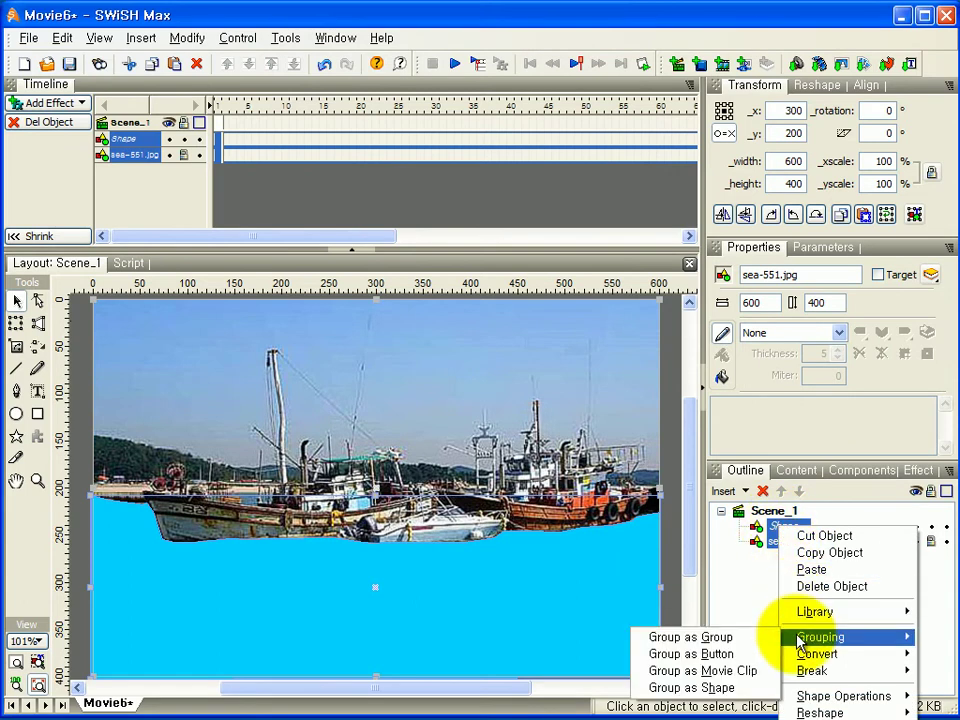
pyautogui.click(672, 688)
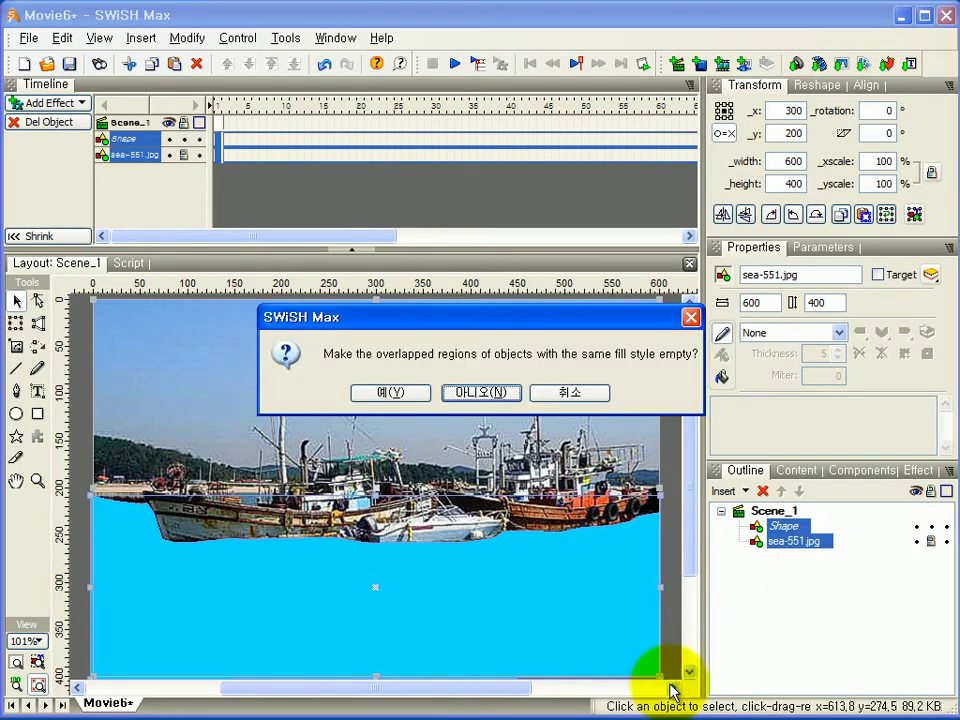
pyautogui.moveTo(522, 322); pyautogui.dragTo(422, 331)
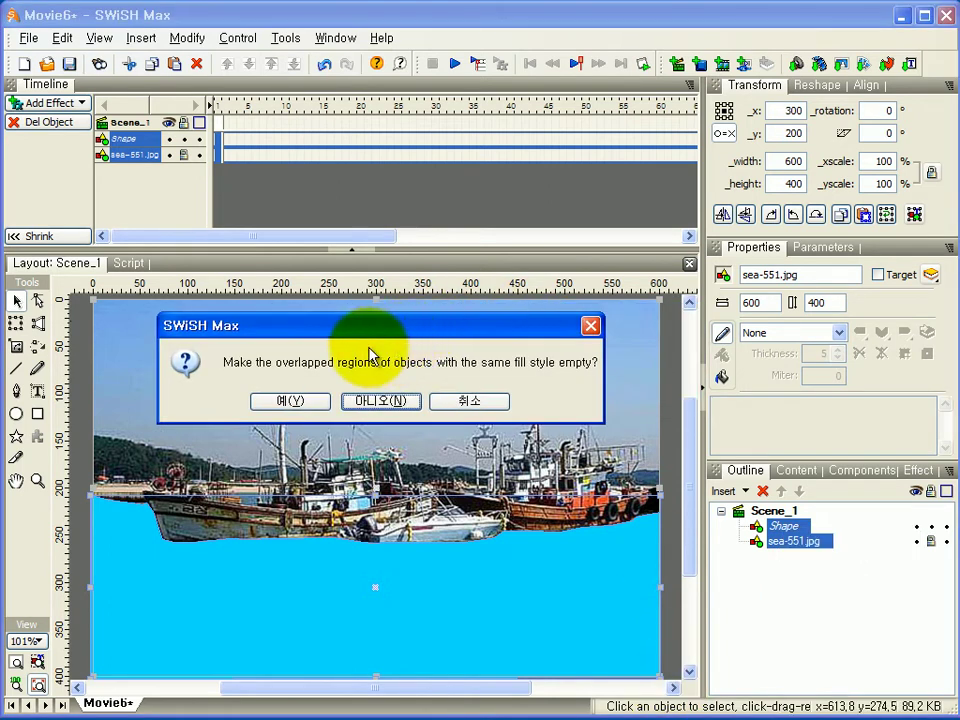
pyautogui.click(275, 403)
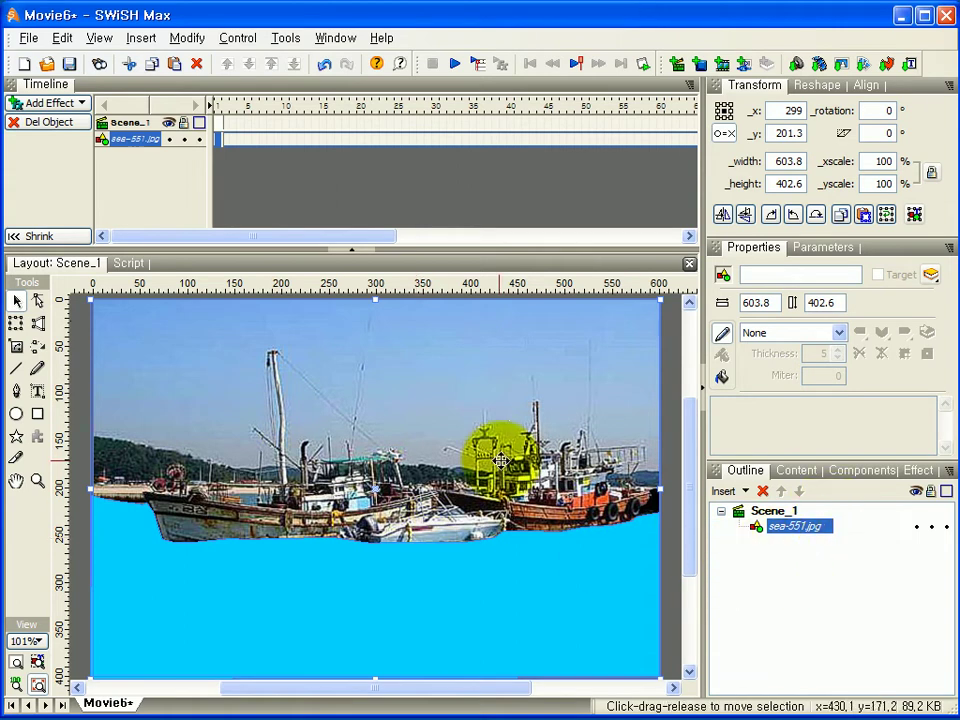
# - Set the grouped shape's fill to None, and switch it back to the Image fill
pyautogui.click(509, 593)
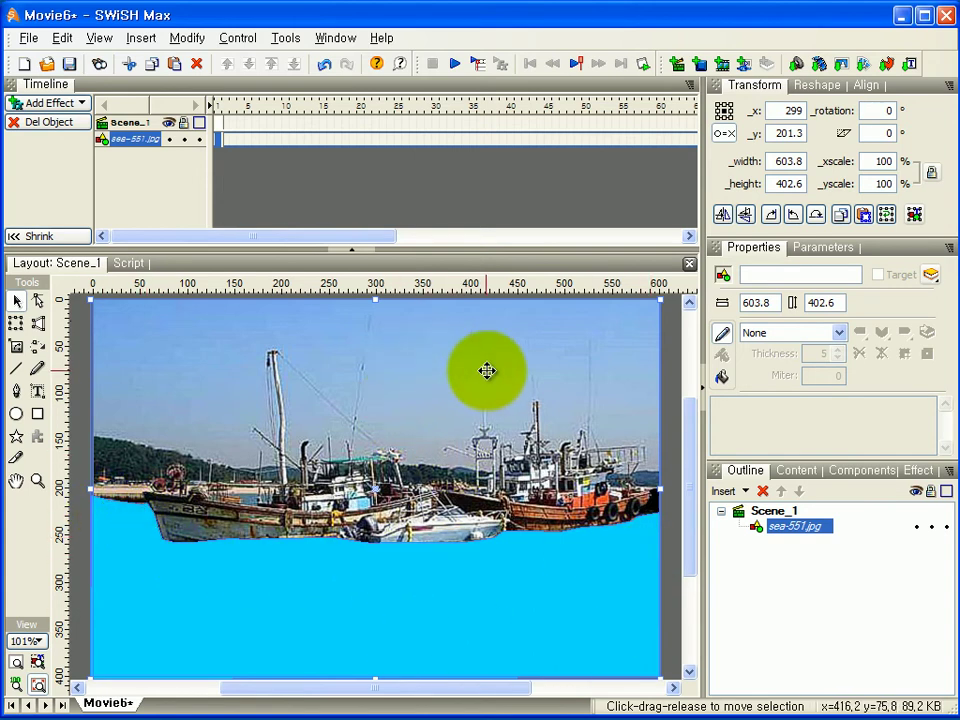
pyautogui.click(401, 609)
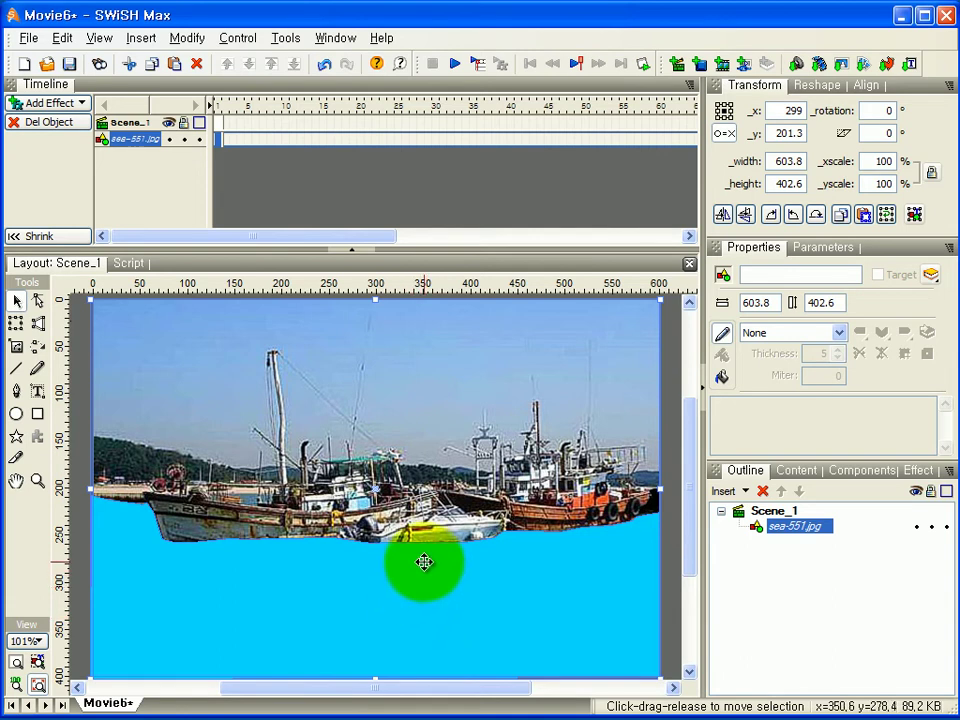
pyautogui.click(721, 380)
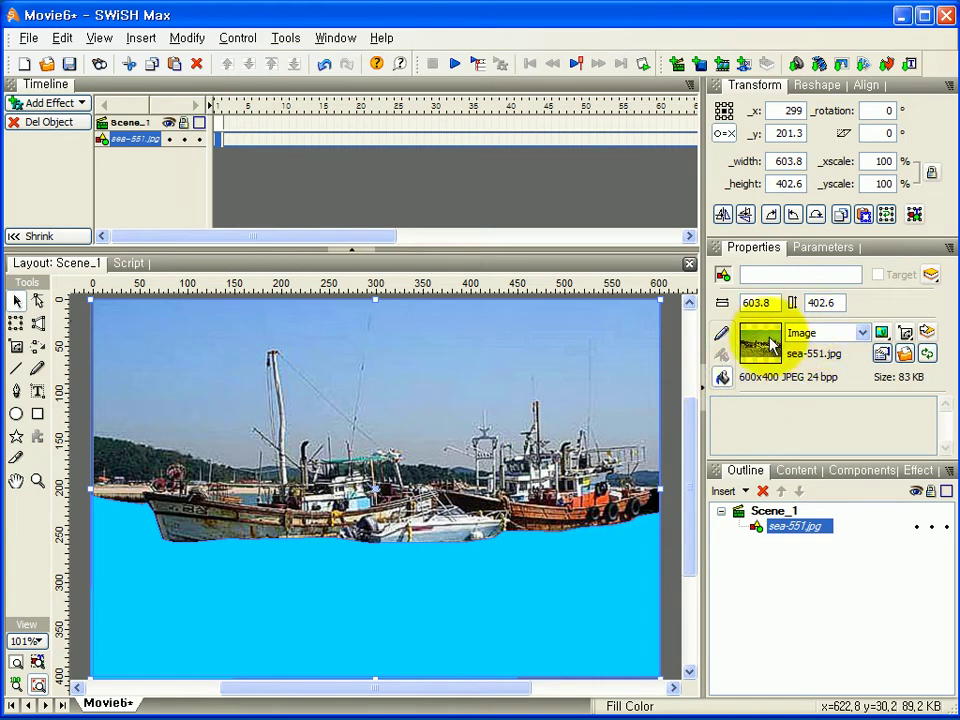
pyautogui.click(864, 333)
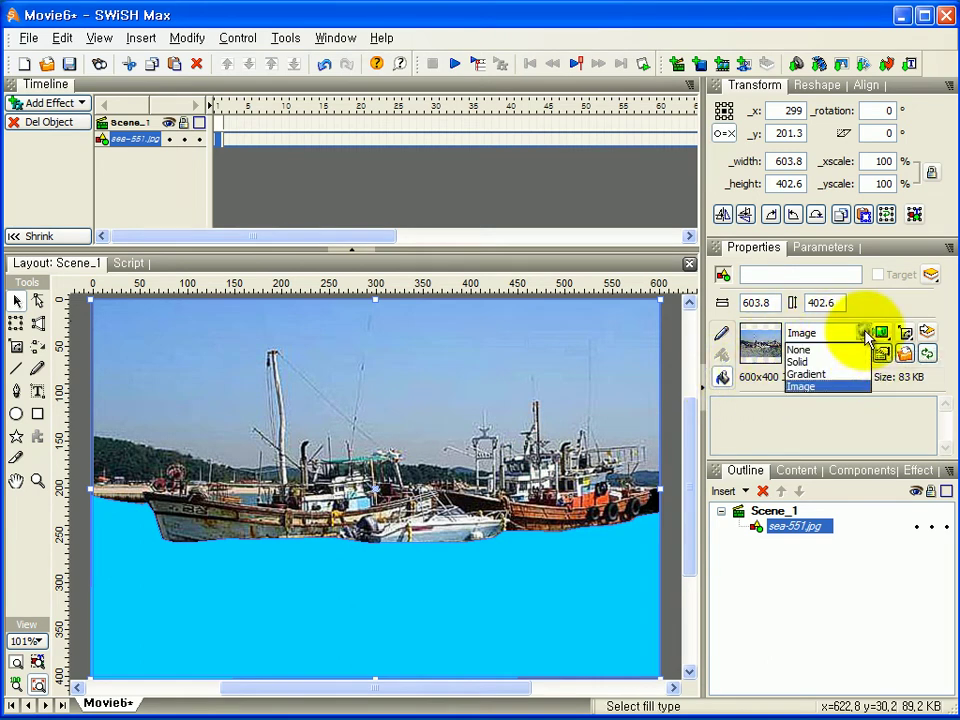
pyautogui.click(801, 350)
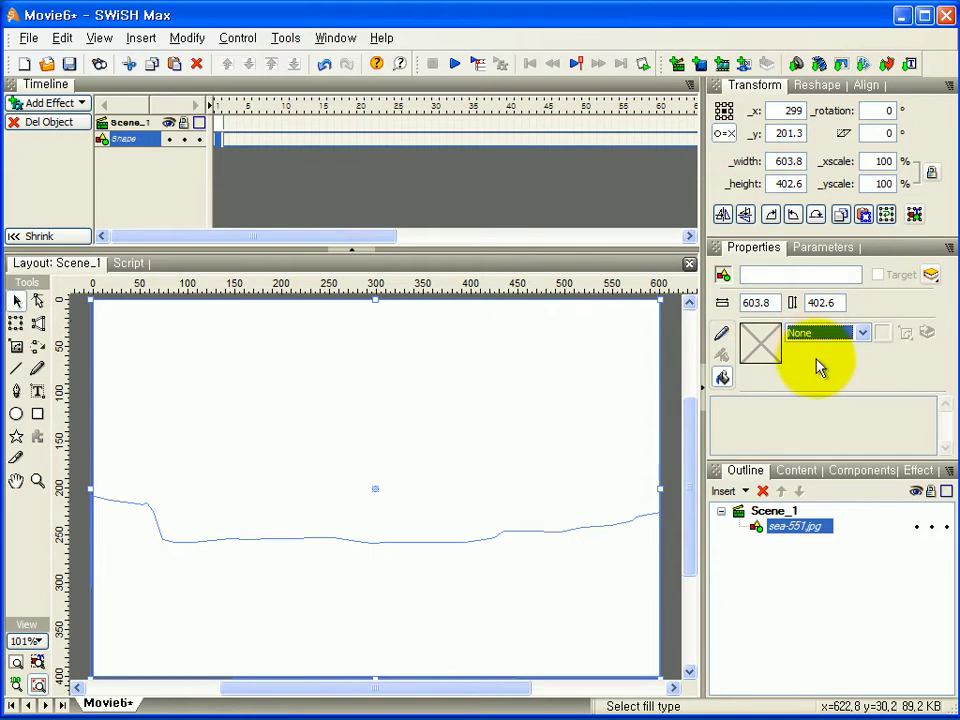
pyautogui.click(866, 338)
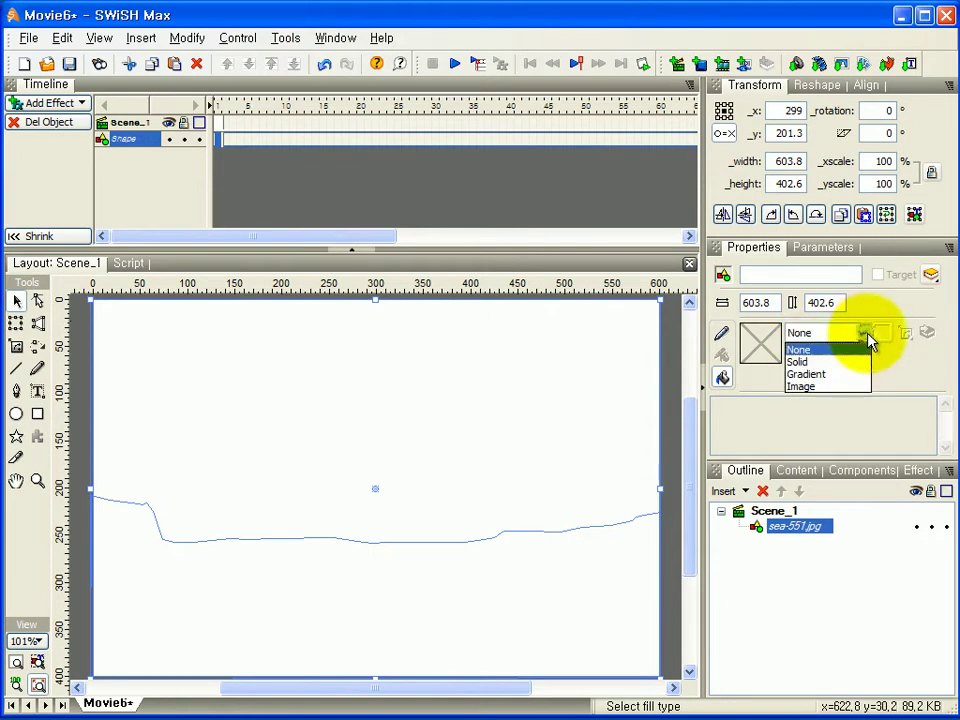
pyautogui.click(826, 385)
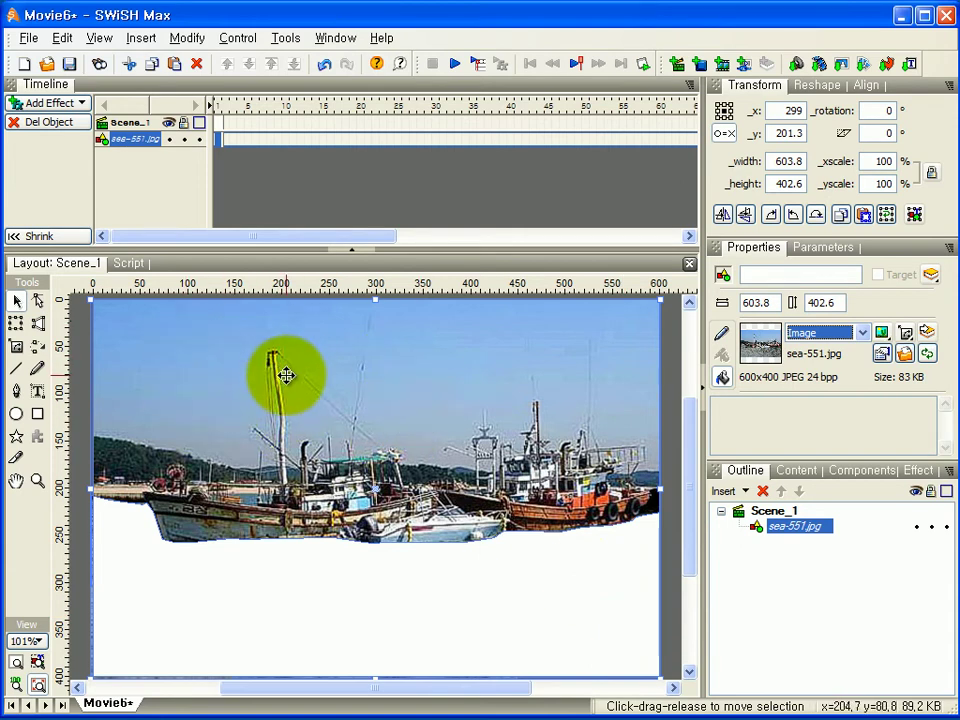
# - Ungroup the combined shape into the cut-out sea piece and the full sea-551.jpg photo
pyautogui.rightClick(800, 528)
pyautogui.moveTo(820, 638)
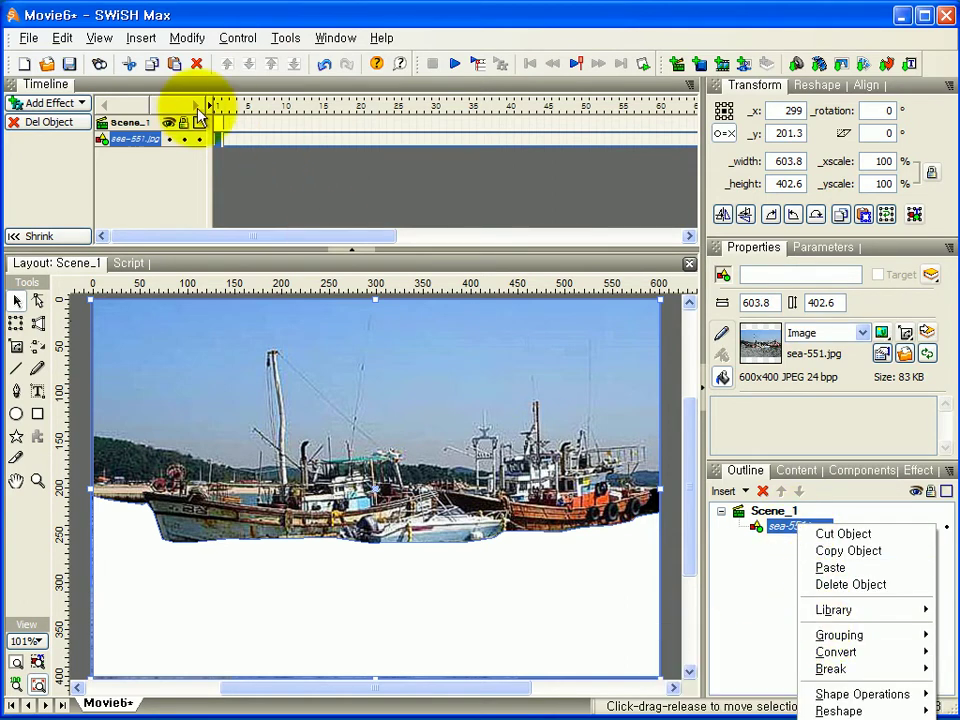
pyautogui.rightClick(150, 138)
pyautogui.moveTo(236, 252)
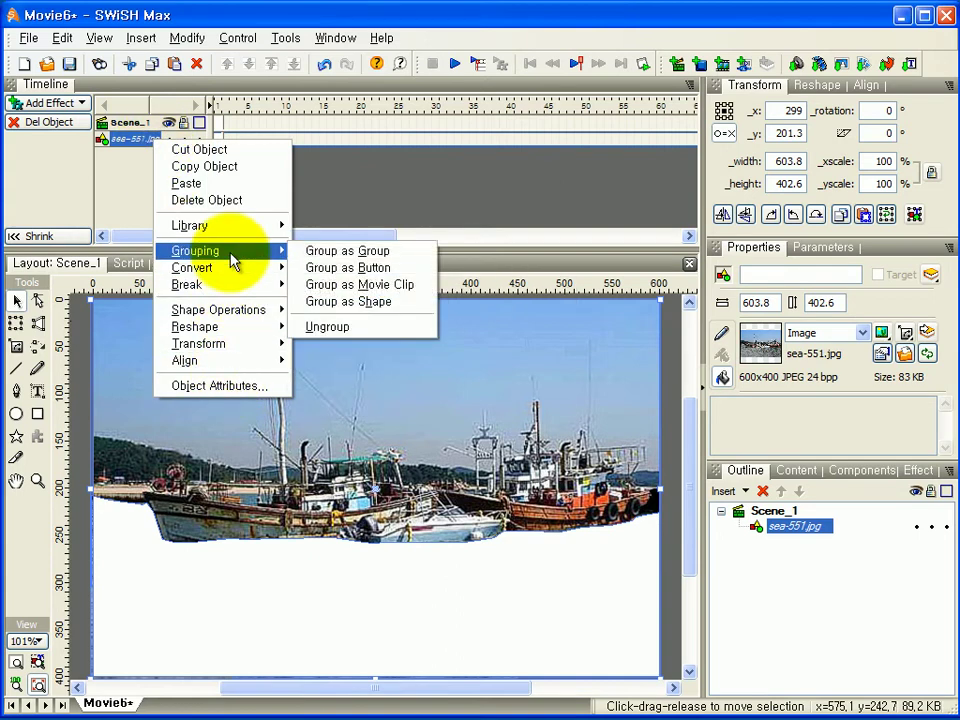
pyautogui.click(341, 330)
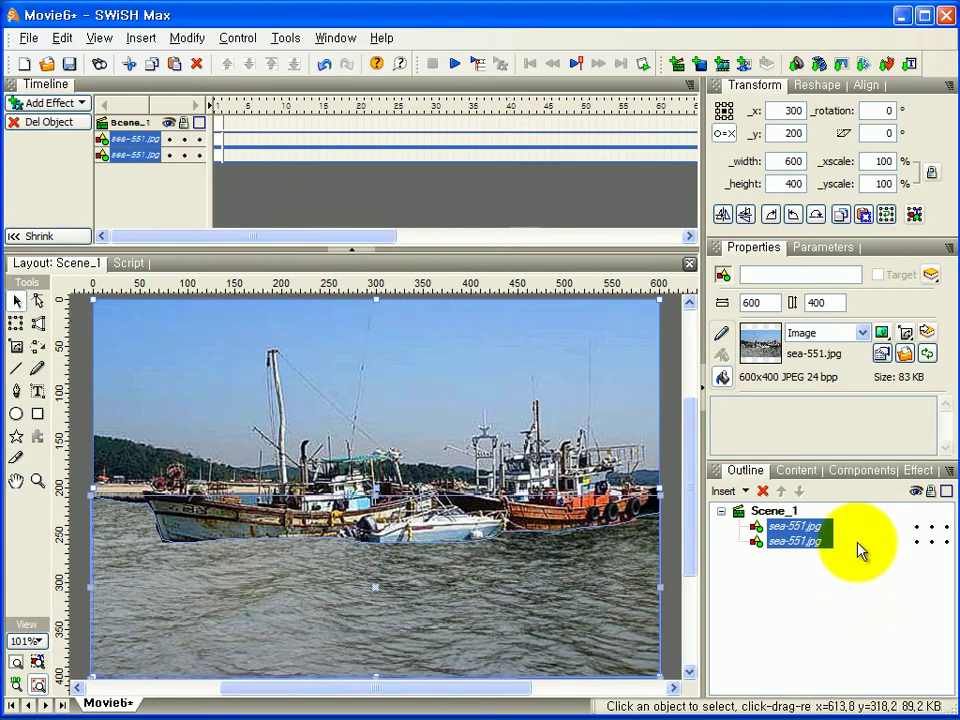
# - Temporarily hide the cut-out sea piece to examine the full boat photo beneath it
pyautogui.click(780, 528)
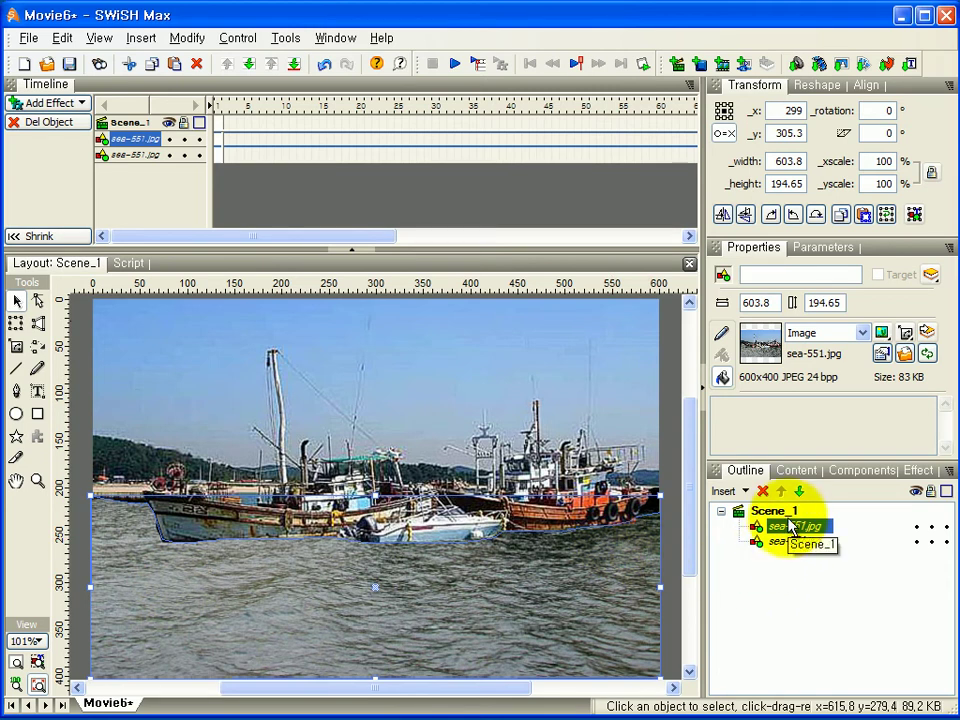
pyautogui.click(916, 527)
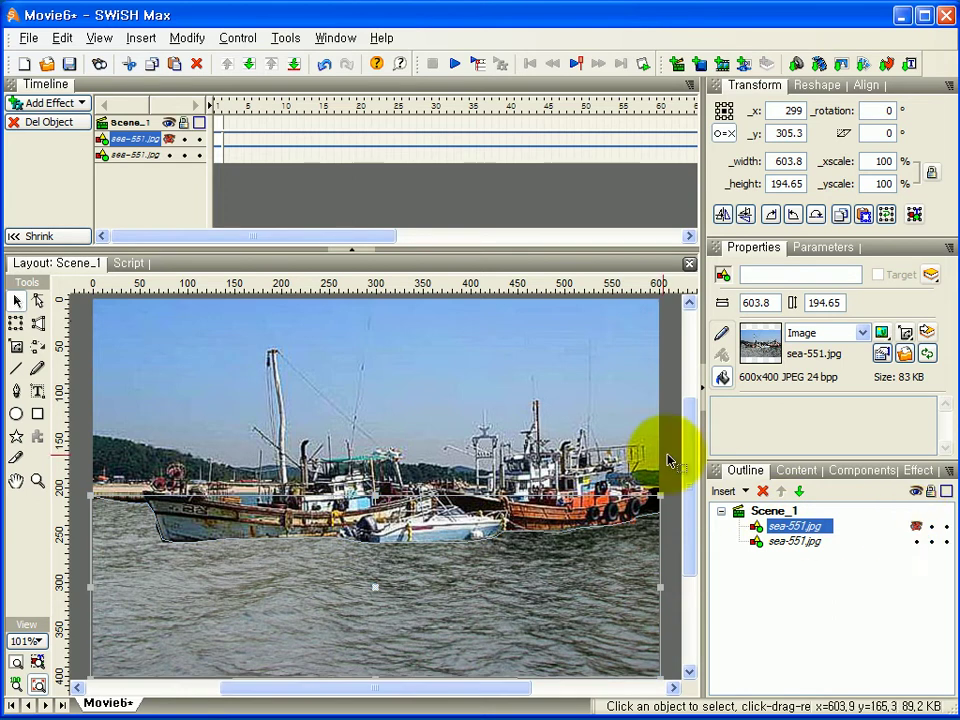
pyautogui.click(577, 406)
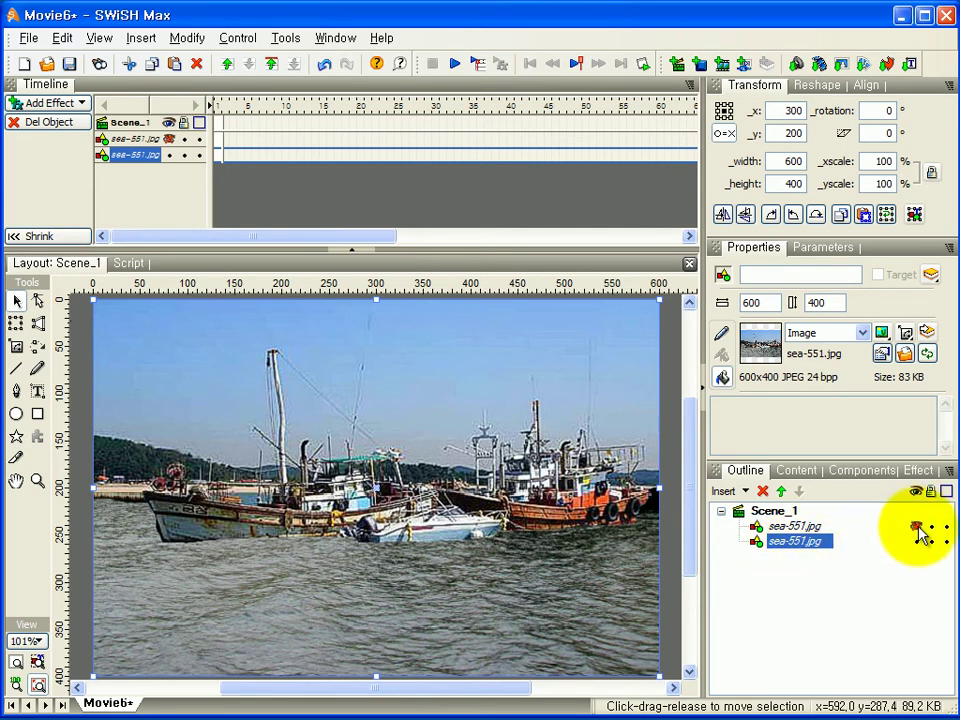
# - Nudge the cut-out sea piece 2 pixels right and about 2 pixels down, and name it 물결
pyautogui.click(792, 525)
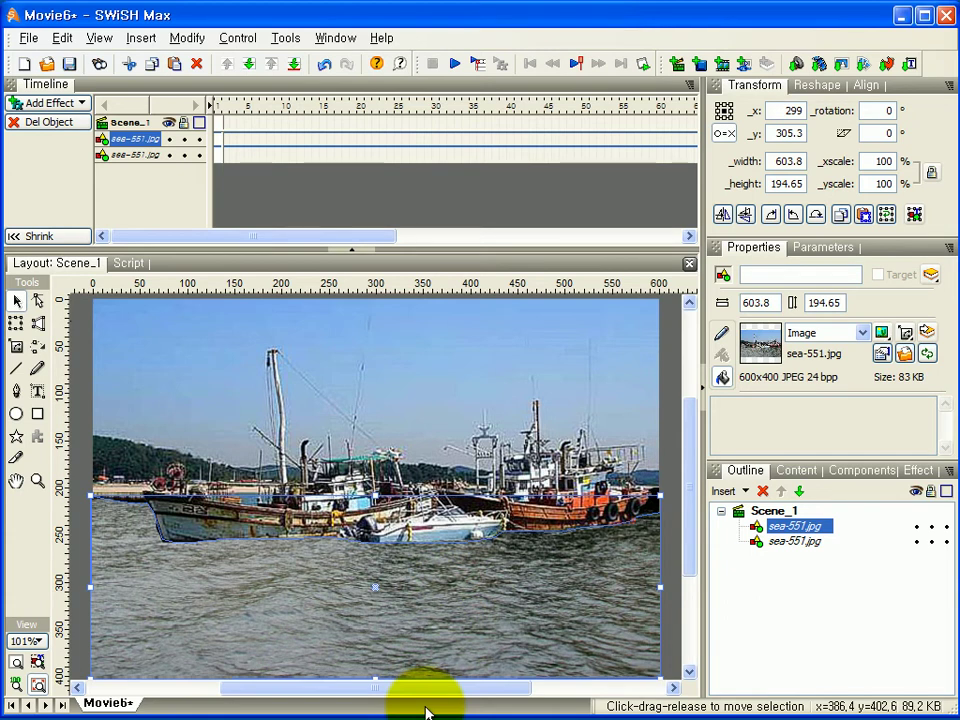
pyautogui.press('Right')
pyautogui.press('Right')
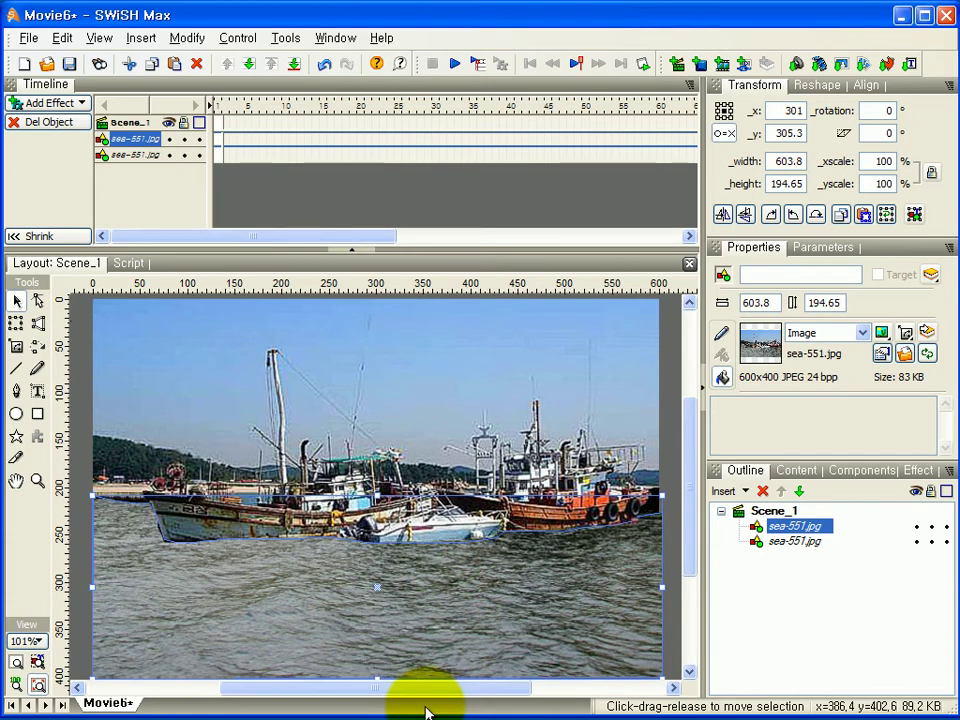
pyautogui.press('Down')
pyautogui.press('Down')
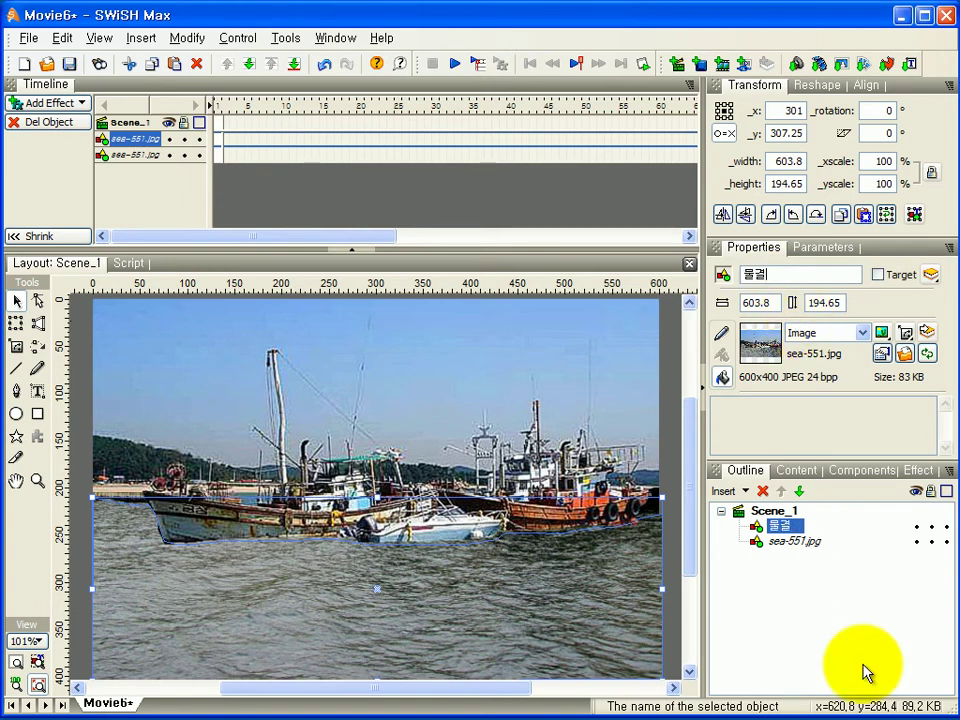
# - Name the full sea-551.jpg photo 바탕 and lock it
pyautogui.click(795, 541)
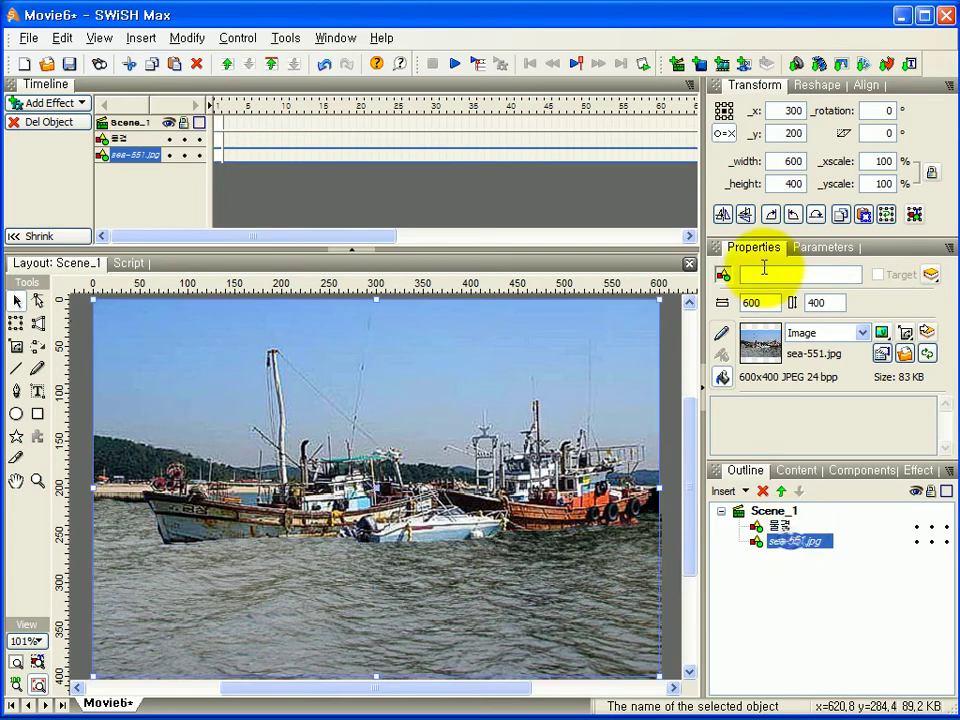
pyautogui.click(767, 273)
pyautogui.write('바탕')
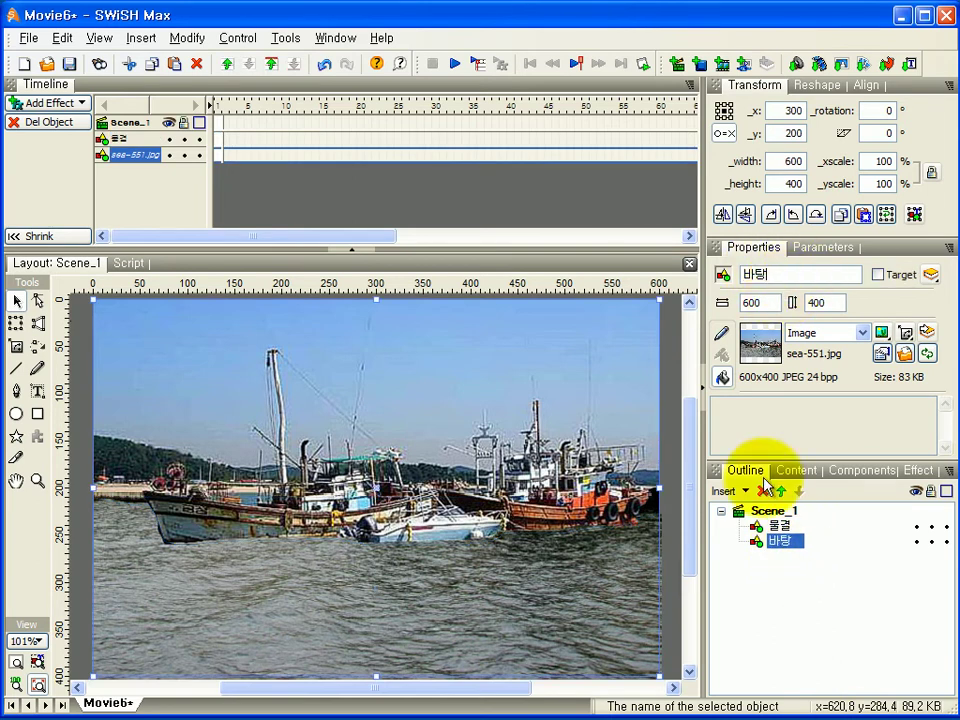
pyautogui.click(932, 541)
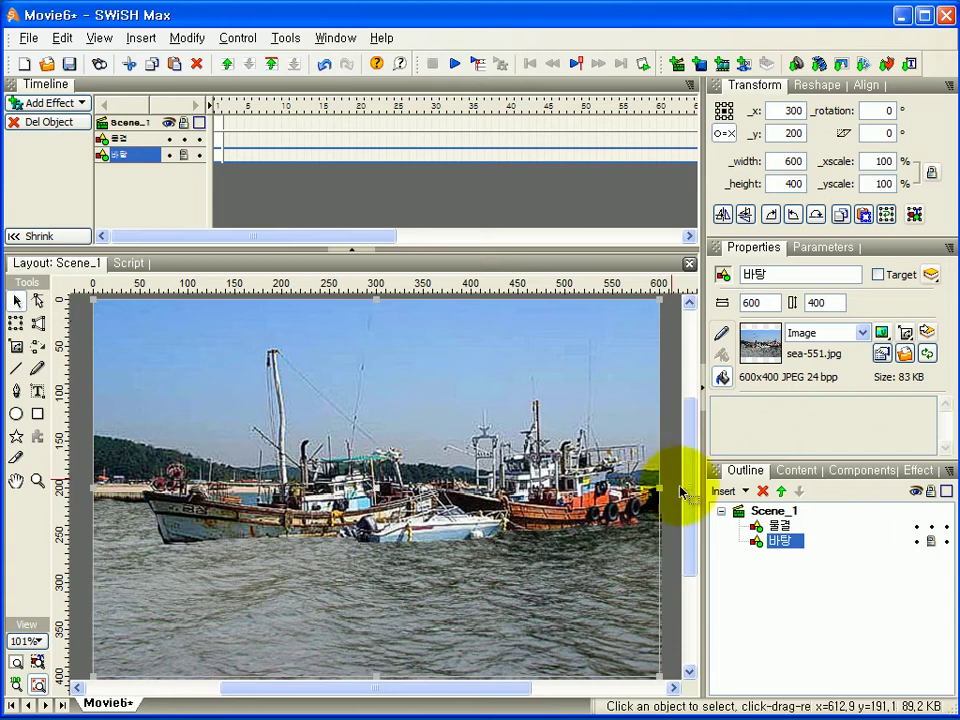
# - Import the animation file water-bar88.swi into Scene_1
pyautogui.click(776, 525)
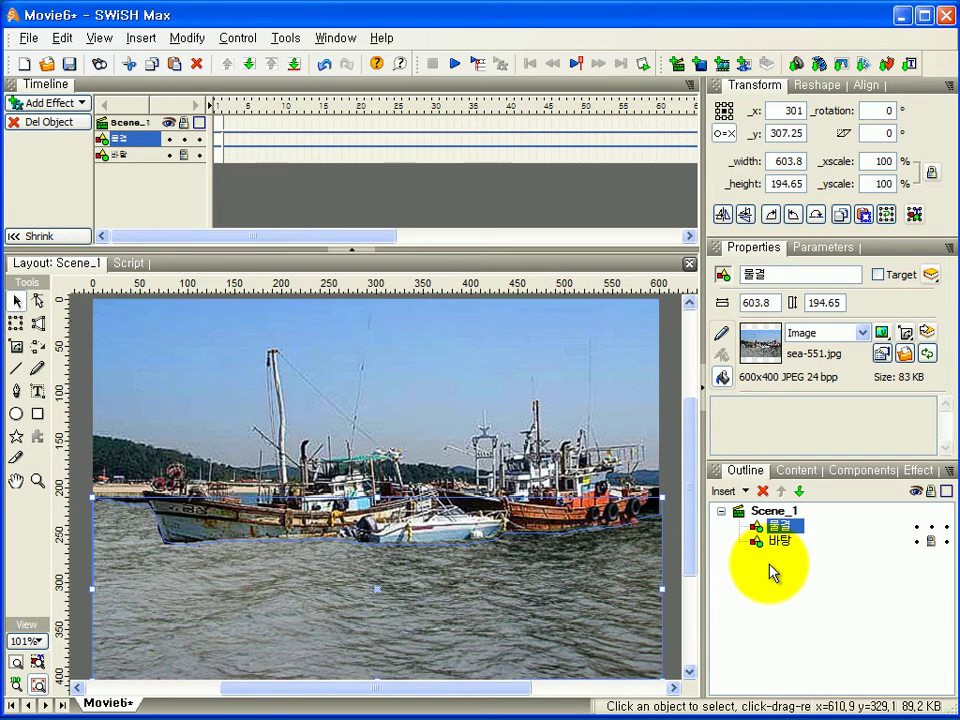
pyautogui.click(776, 512)
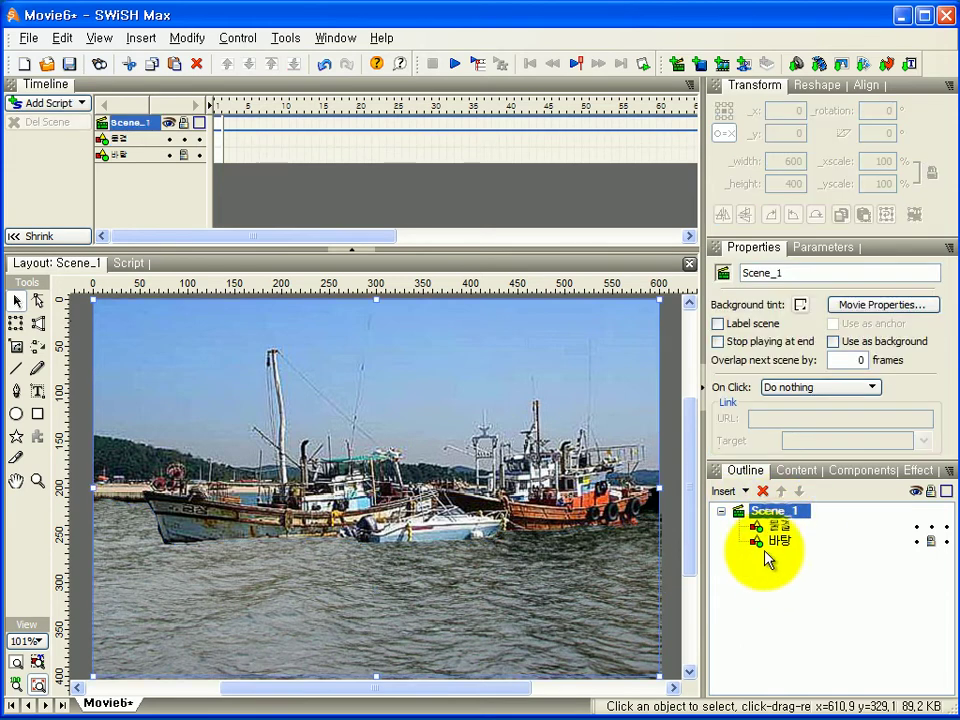
pyautogui.click(745, 492)
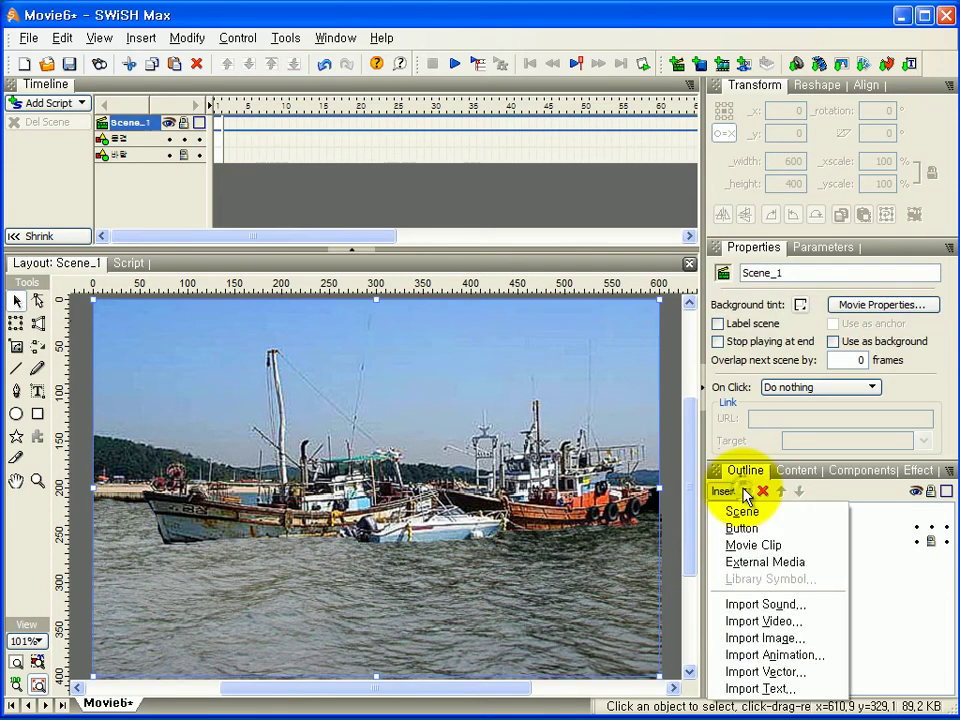
pyautogui.click(747, 656)
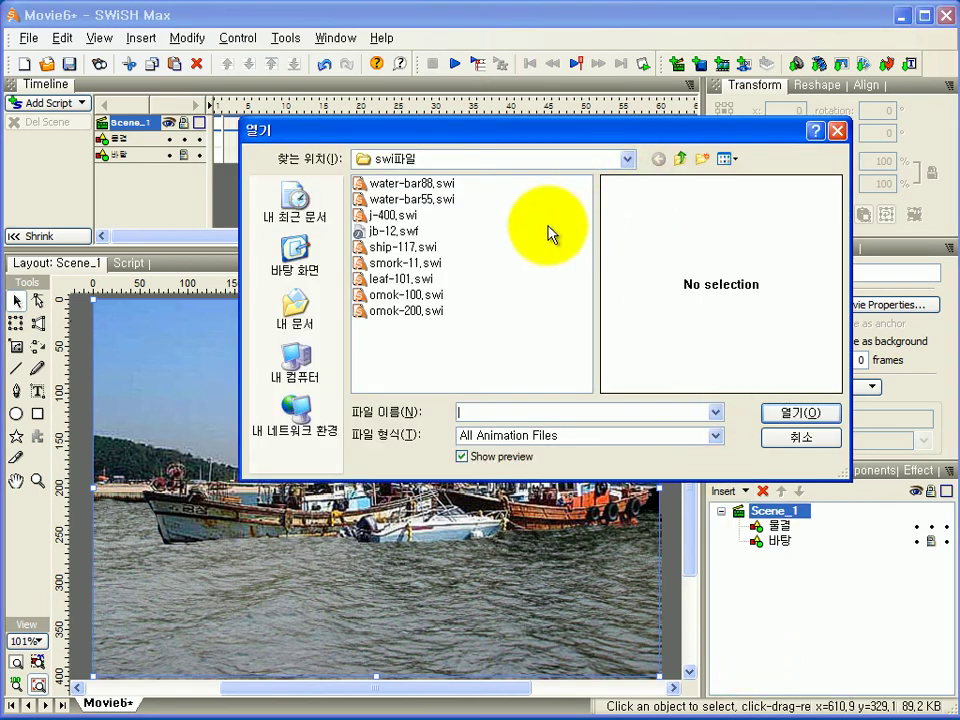
pyautogui.click(414, 184)
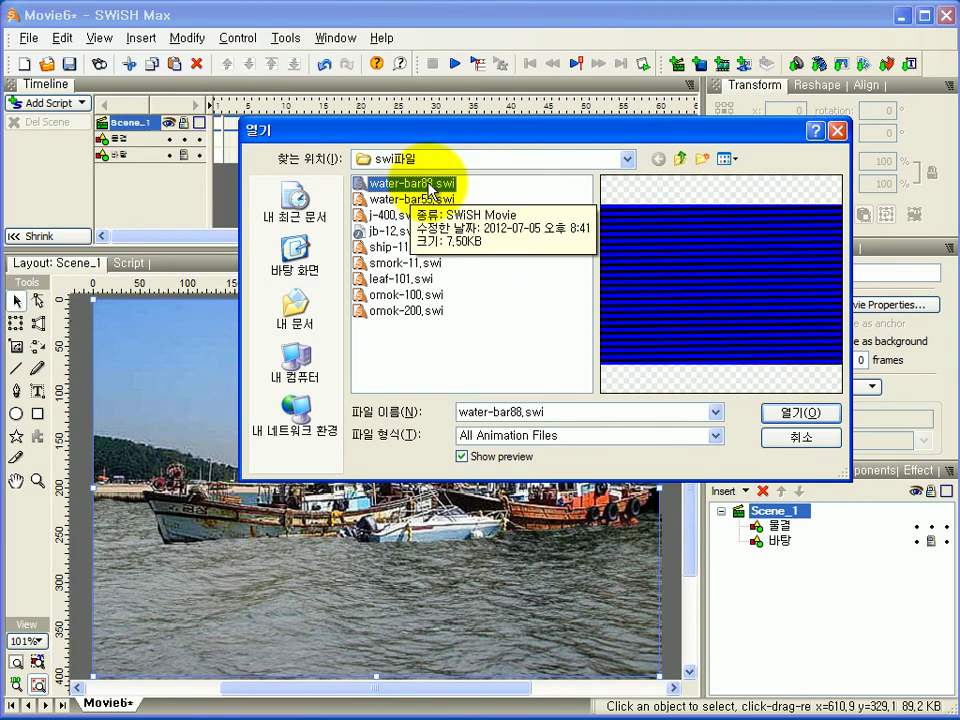
pyautogui.click(798, 412)
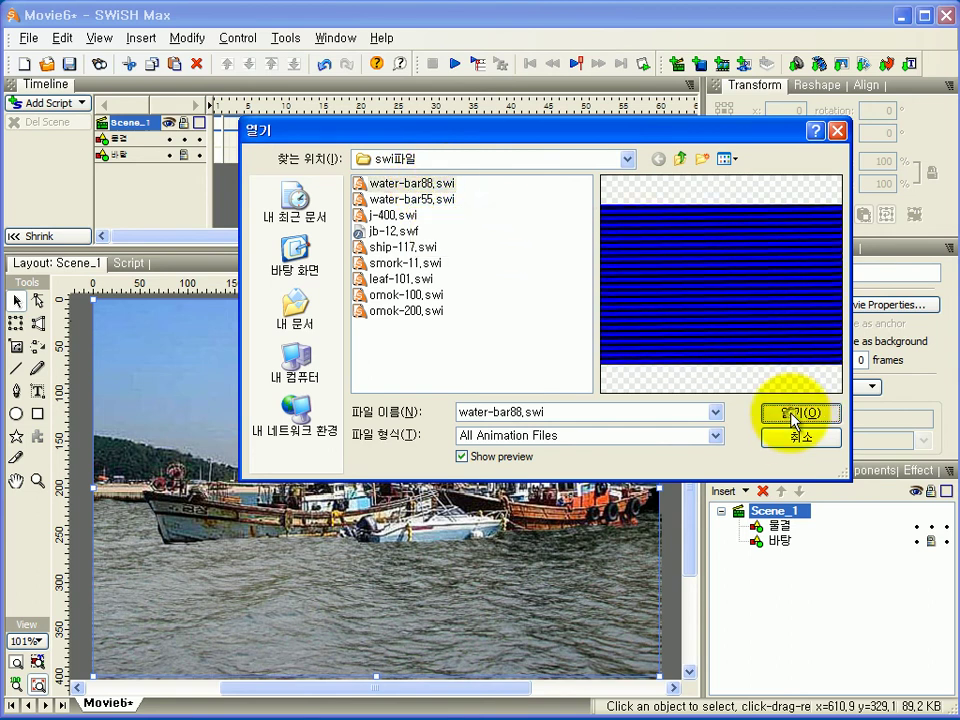
pyautogui.click(553, 502)
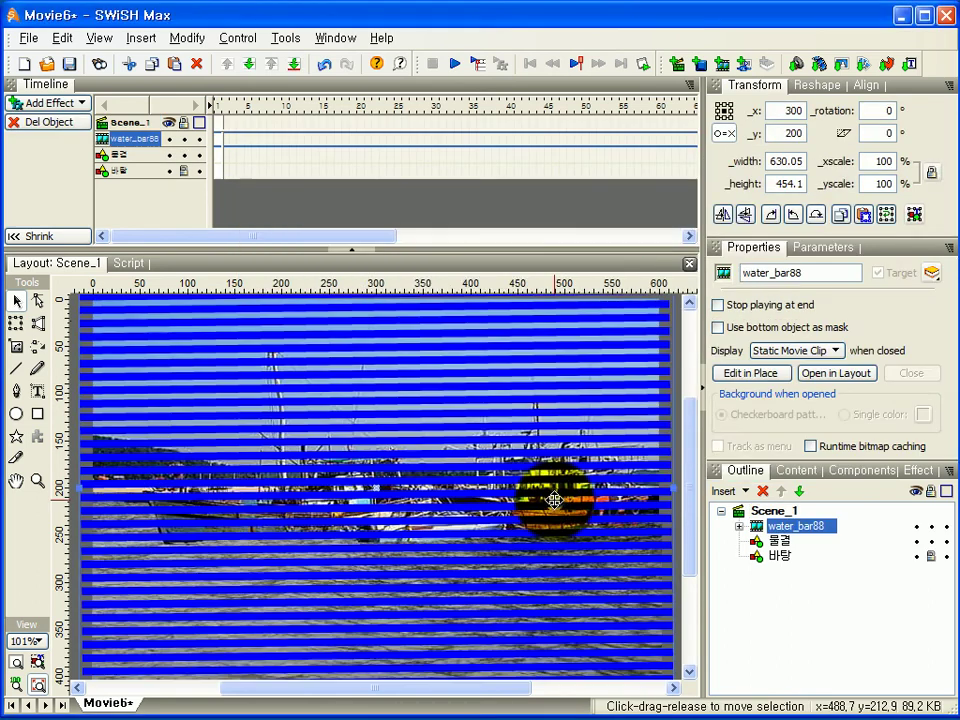
pyautogui.moveTo(553, 500); pyautogui.dragTo(555, 461)
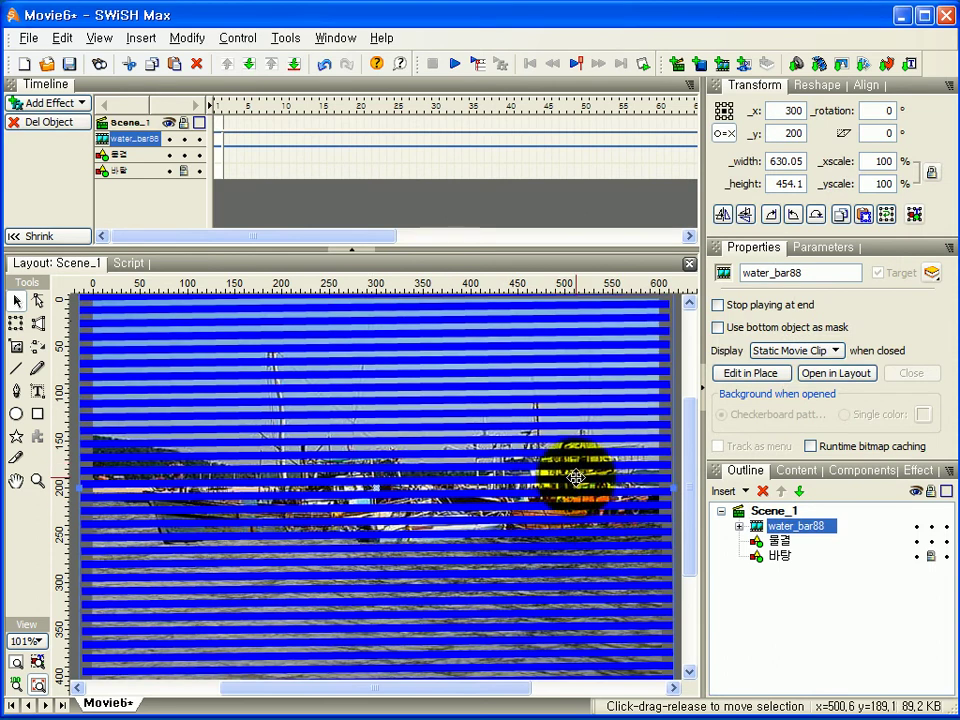
# - Examine the contents of the water_bar88 movie clip and the motion effect on its striped shape, and collapse the clip again
pyautogui.click(739, 527)
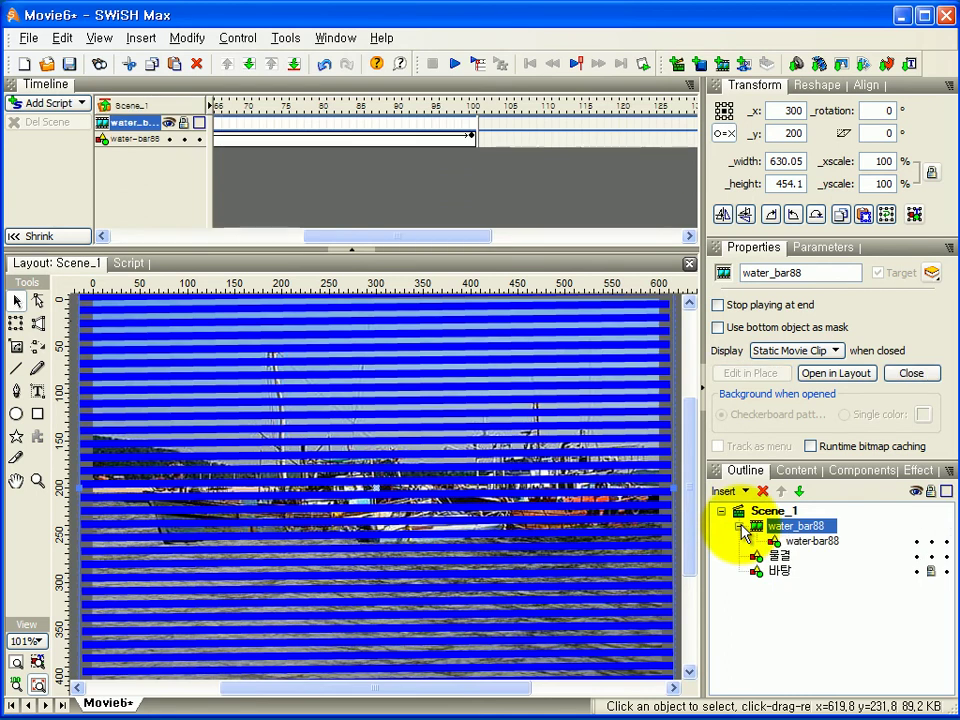
pyautogui.click(810, 545)
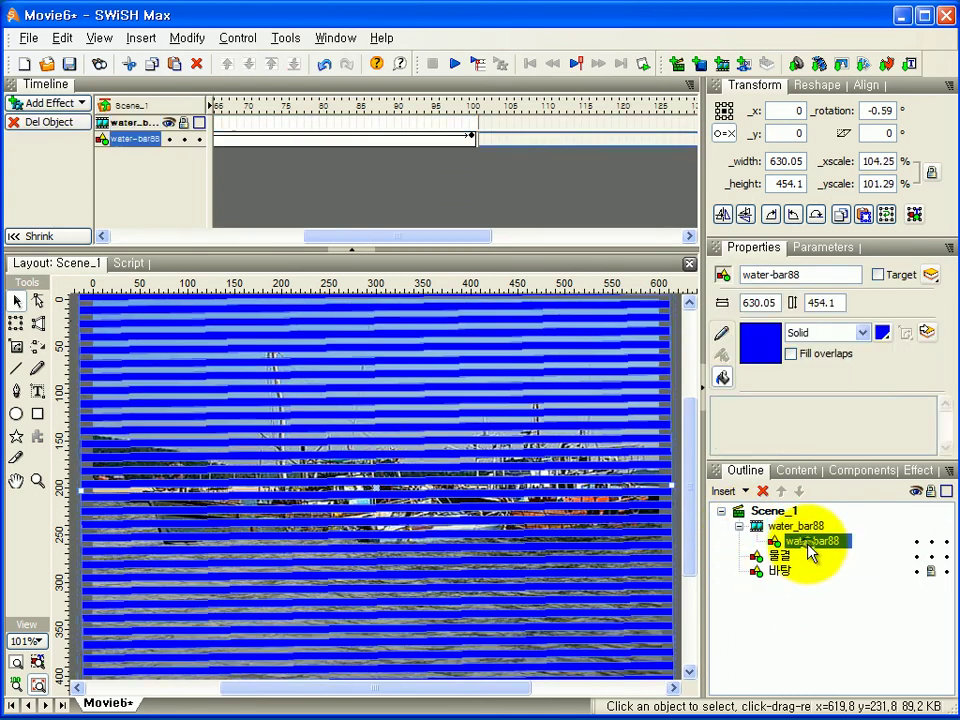
pyautogui.moveTo(454, 242); pyautogui.dragTo(250, 243)
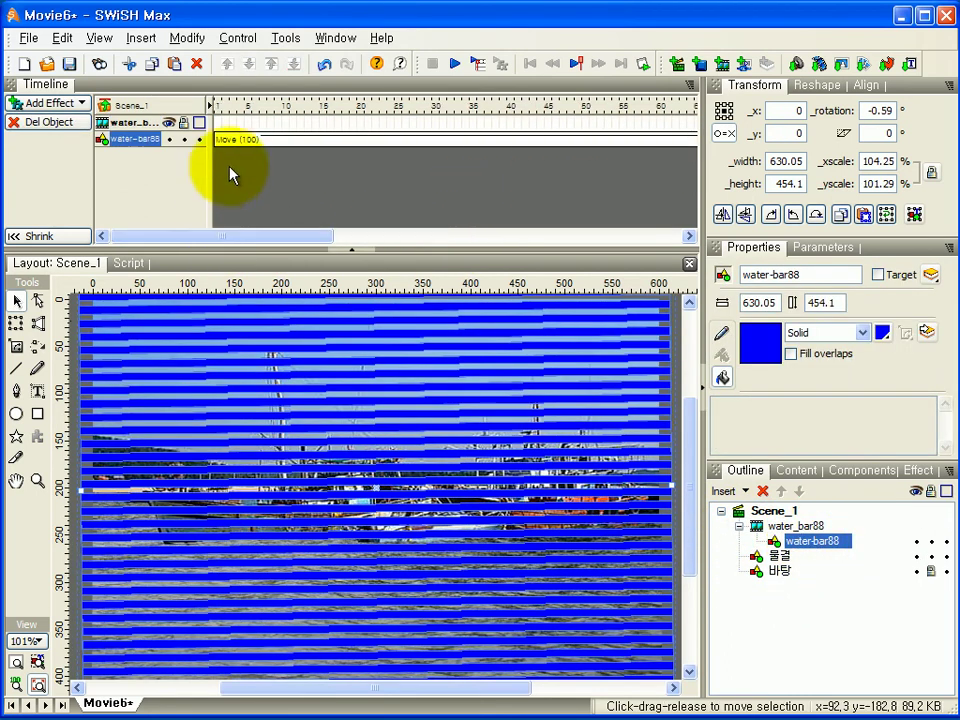
pyautogui.click(225, 140)
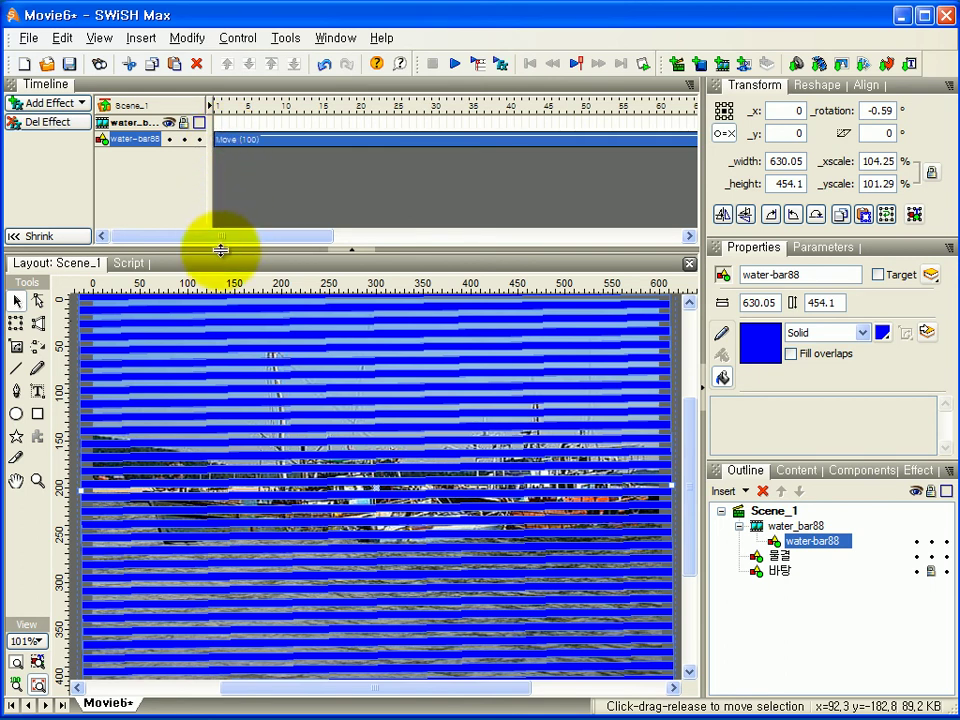
pyautogui.click(739, 527)
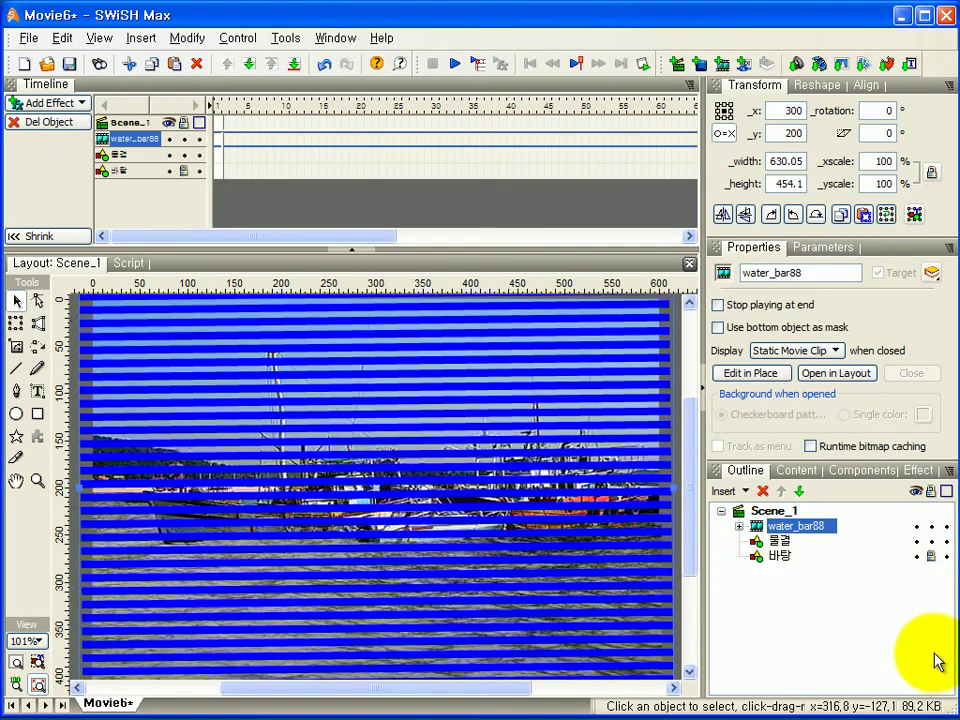
pyautogui.moveTo(806, 532); pyautogui.dragTo(741, 533)
pyautogui.click(739, 526)
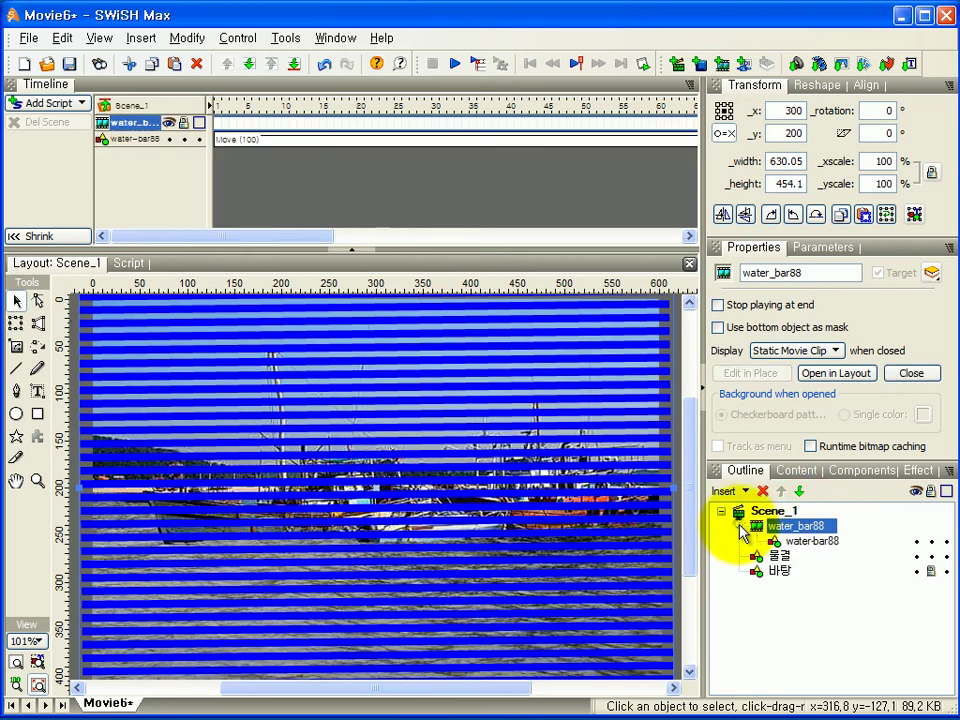
pyautogui.click(739, 527)
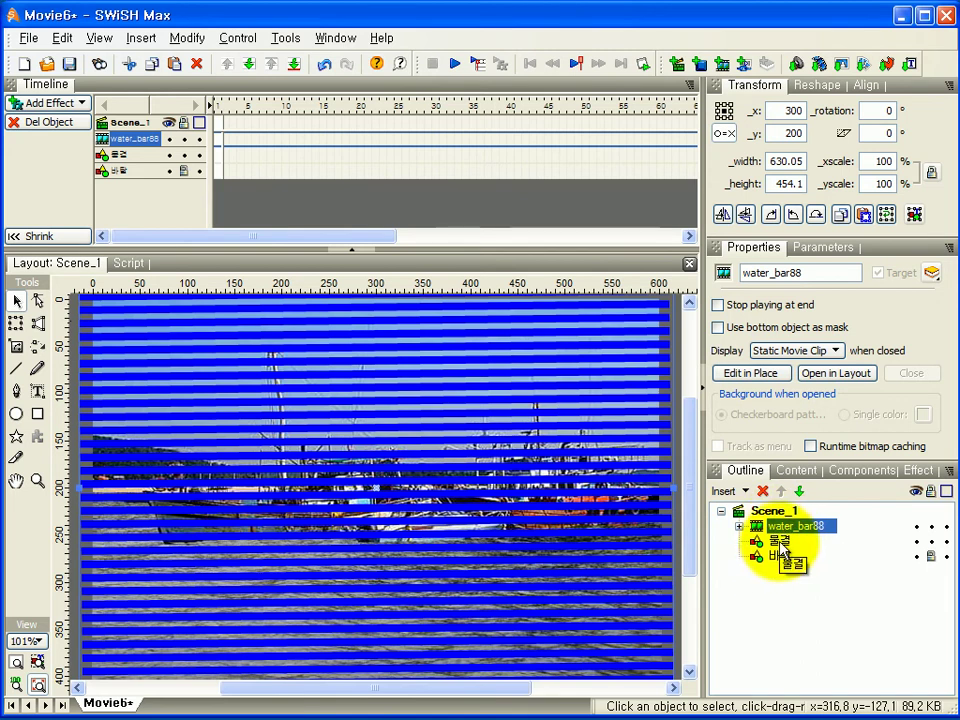
# - Move the water_bar88 movie clip below the 물결 shape in the stacking order
pyautogui.moveTo(780, 527)
pyautogui.mouseDown()
pyautogui.moveTo(792, 553)
pyautogui.moveTo(785, 545)
pyautogui.mouseUp()
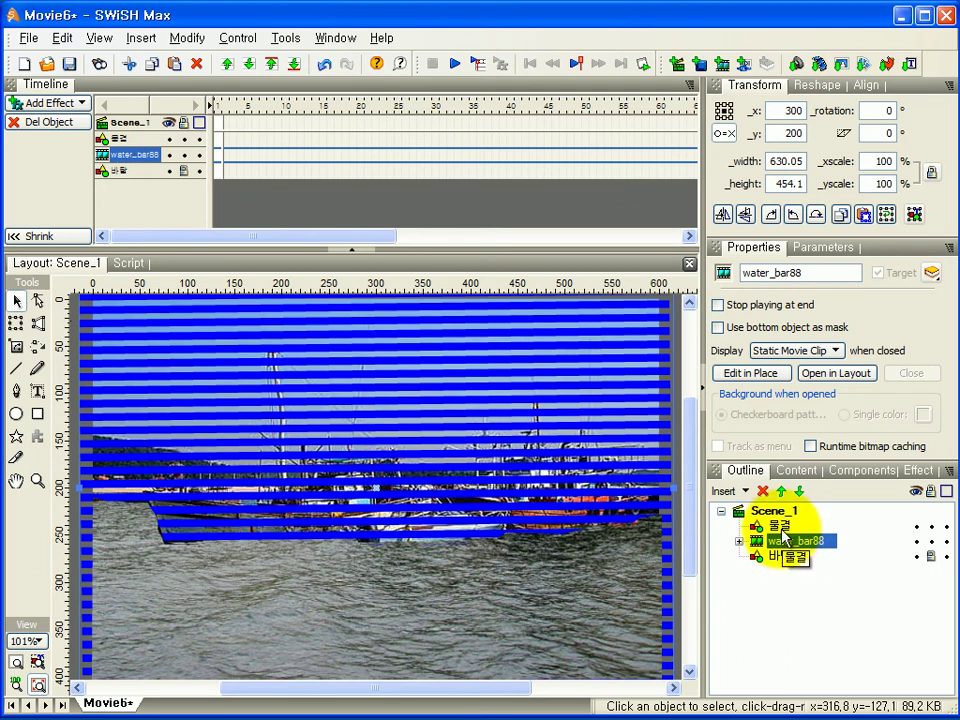
# - Group the 물결 shape and the water_bar88 clip together as a movie clip
pyautogui.click(781, 531)
pyautogui.keyDown('shift'); pyautogui.click(778, 541); pyautogui.keyUp('shift')
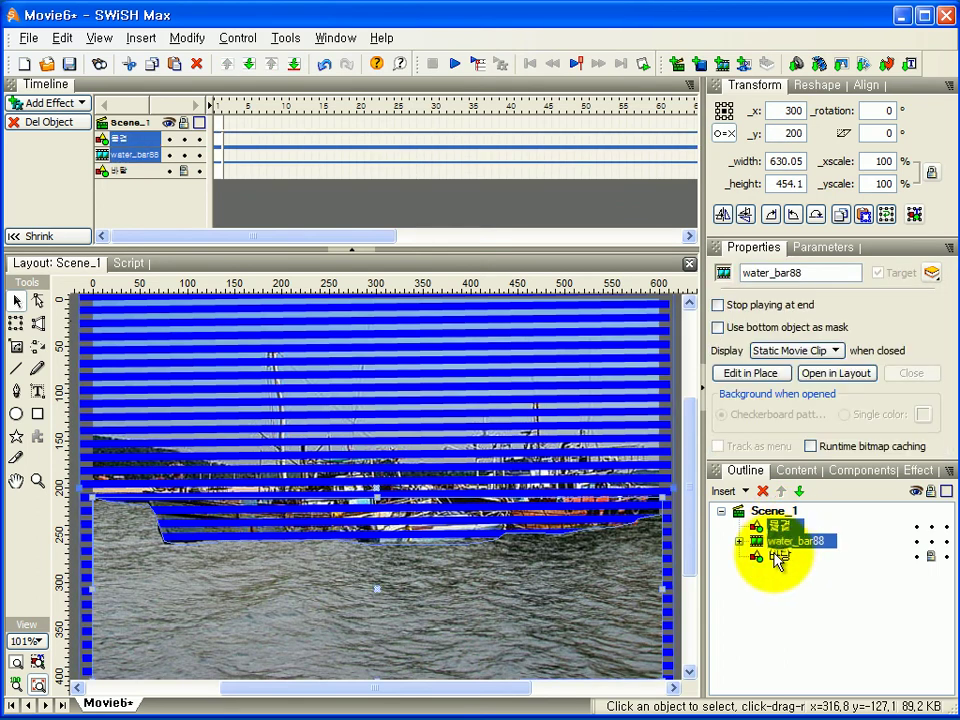
pyautogui.rightClick(141, 157)
pyautogui.moveTo(172, 280)
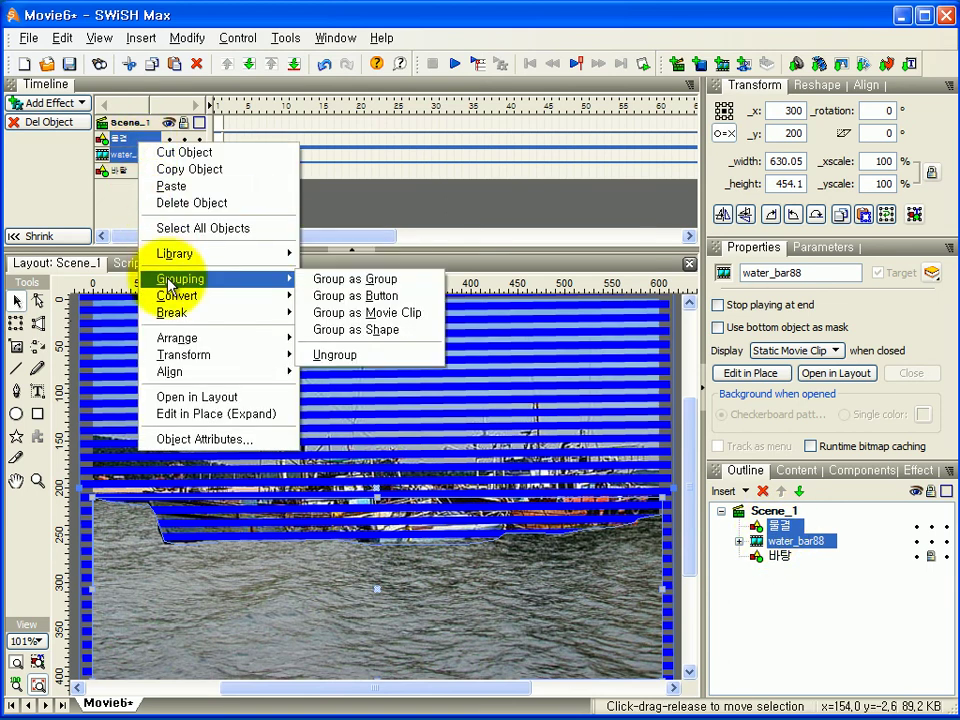
pyautogui.click(413, 313)
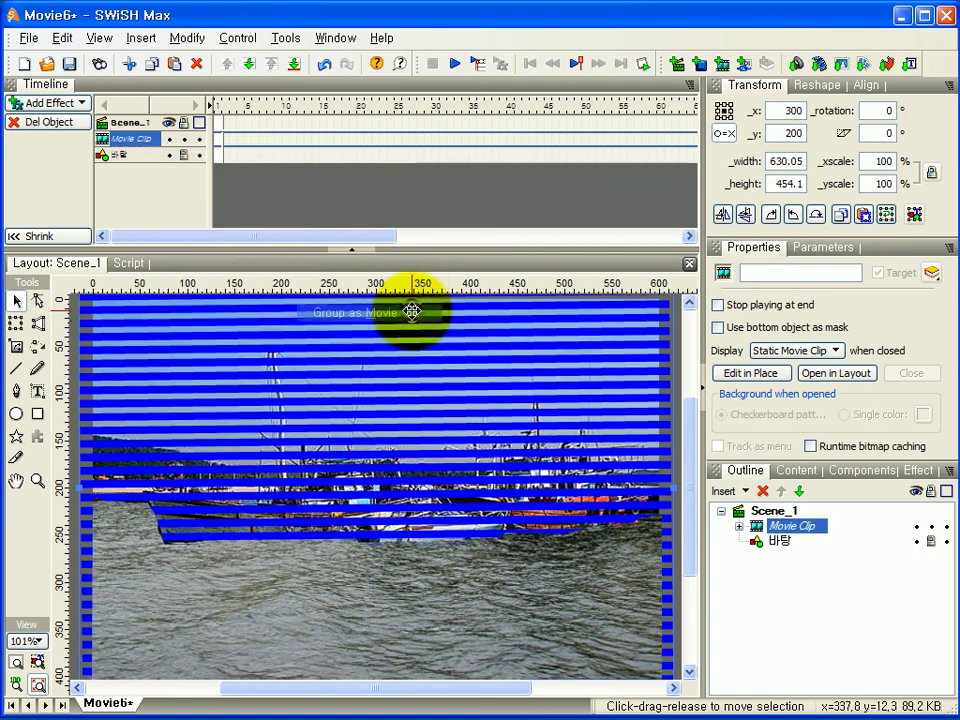
# - Make the new movie clip use its bottom object as a mask and name the clip 물결효과
pyautogui.click(786, 530)
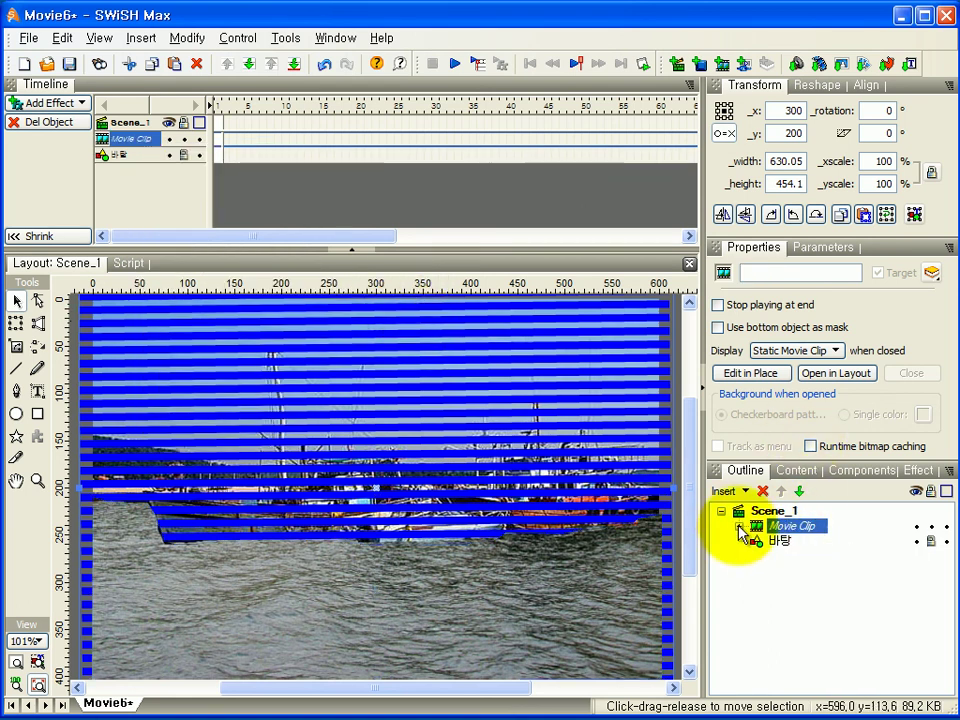
pyautogui.click(739, 527)
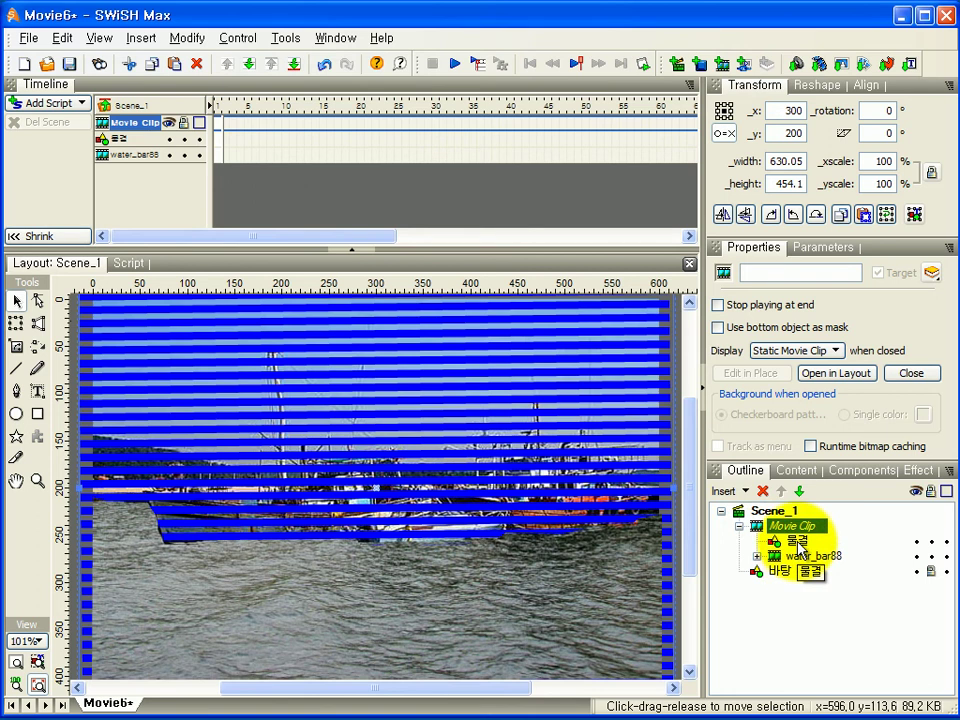
pyautogui.click(798, 542)
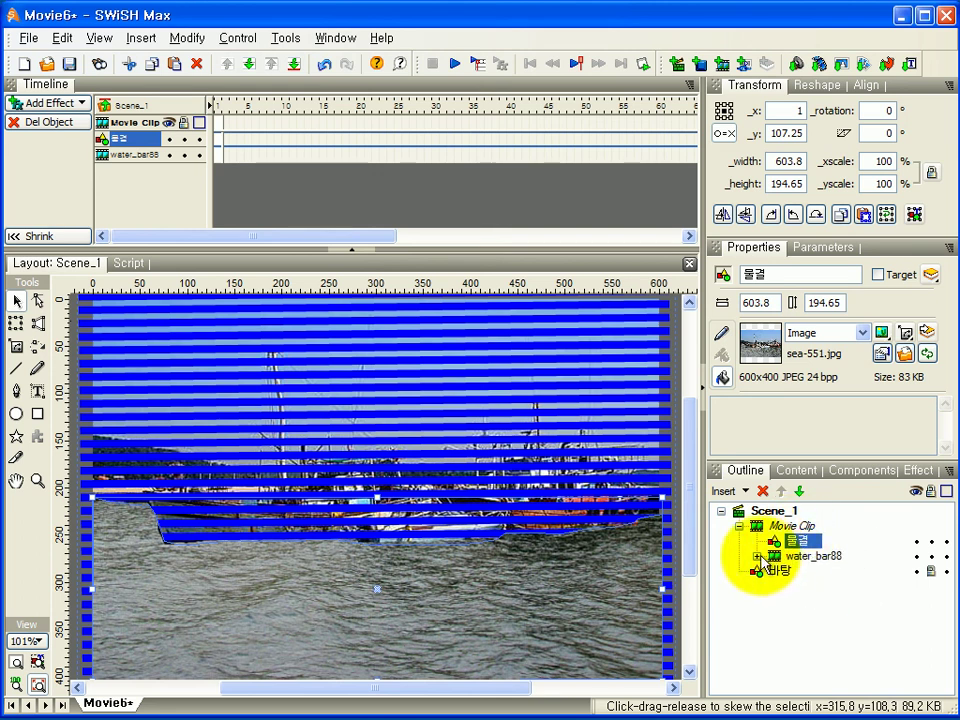
pyautogui.click(739, 527)
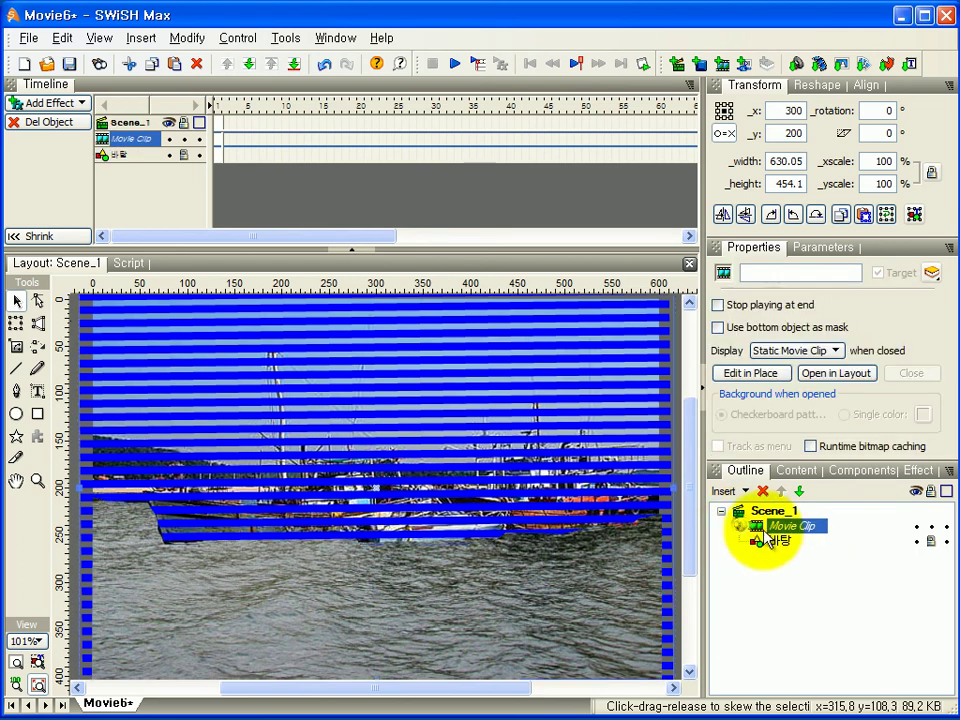
pyautogui.click(718, 328)
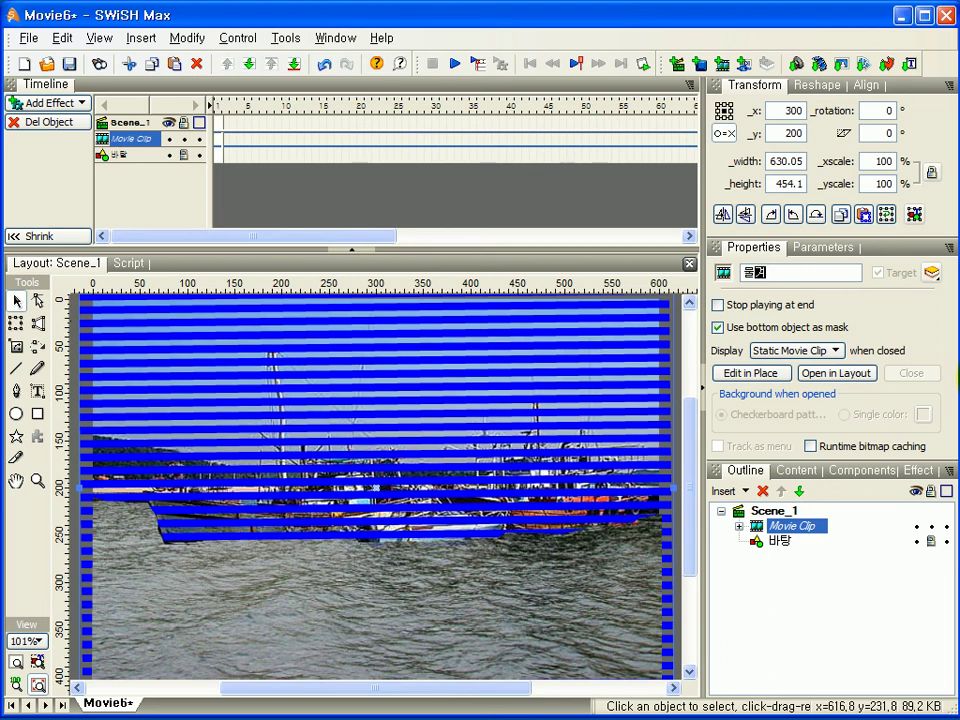
pyautogui.press('Return')
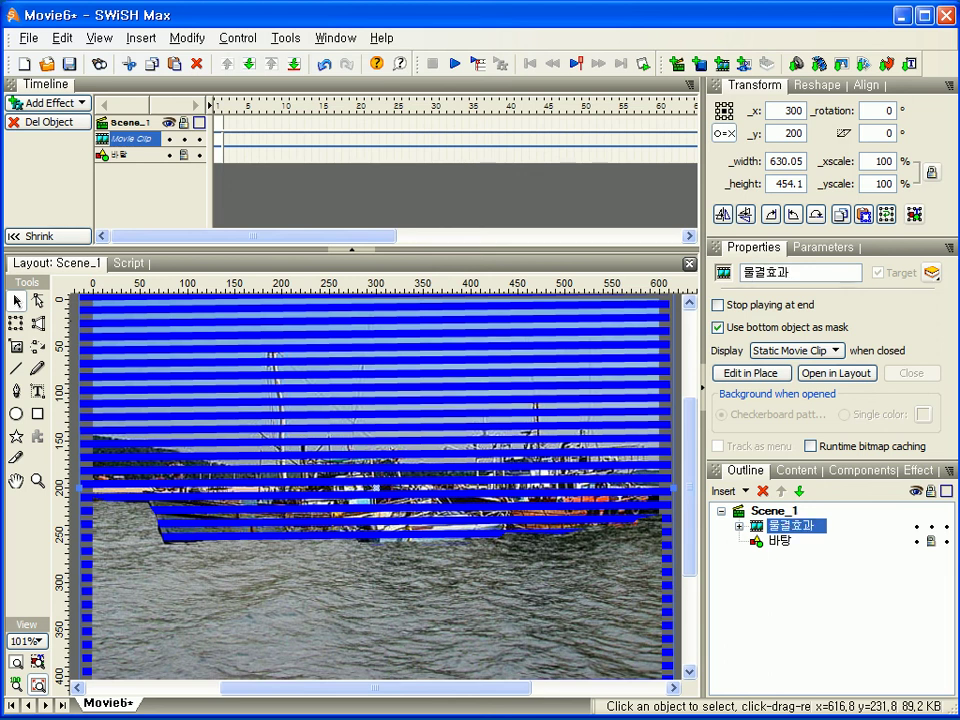
# - Preview the wave animation in the layout and in the external Flash player, and close the player
pyautogui.click(455, 64)
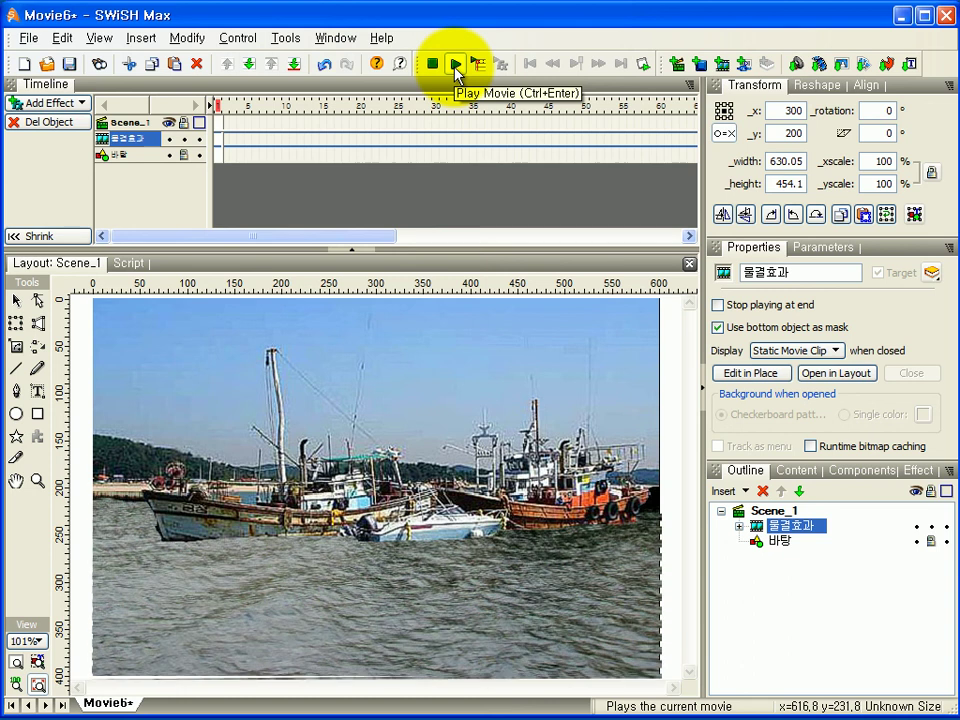
pyautogui.click(432, 64)
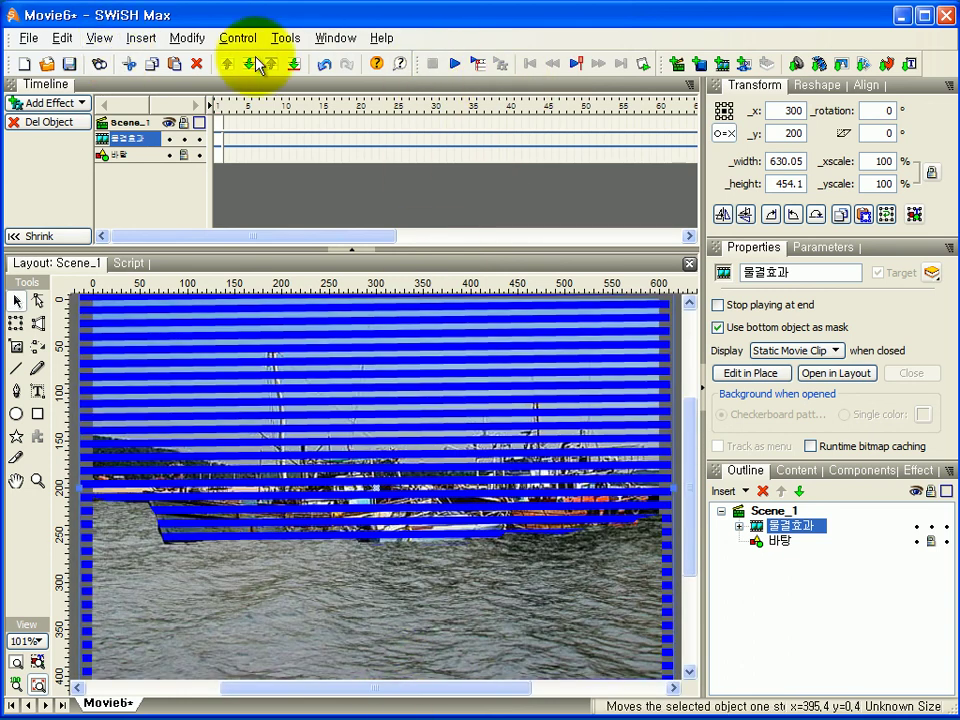
pyautogui.click(645, 65)
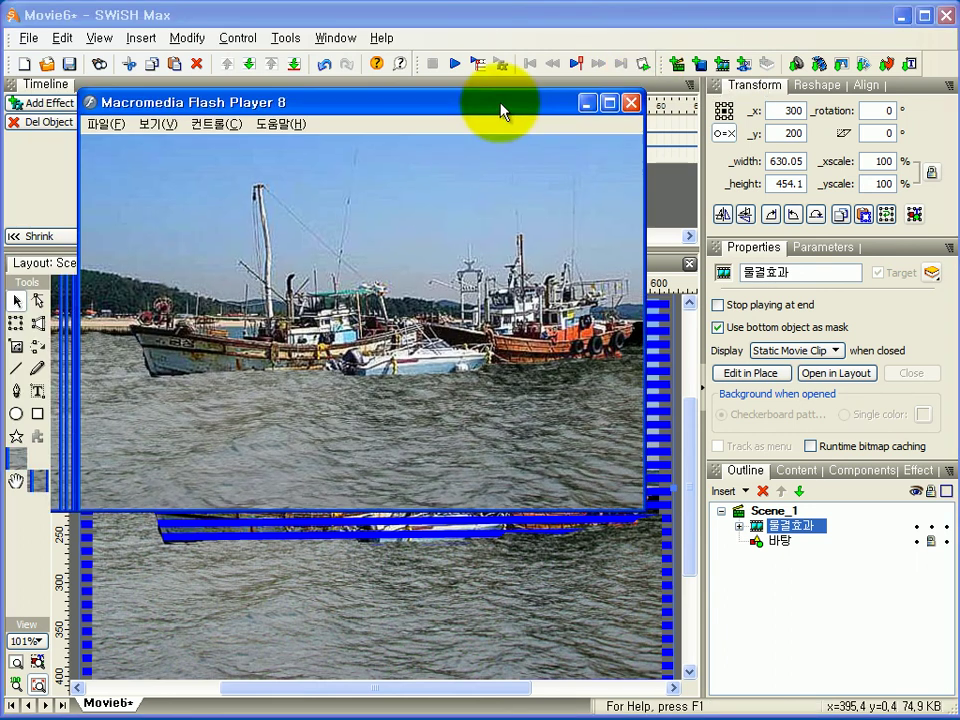
pyautogui.moveTo(497, 108); pyautogui.dragTo(521, 113)
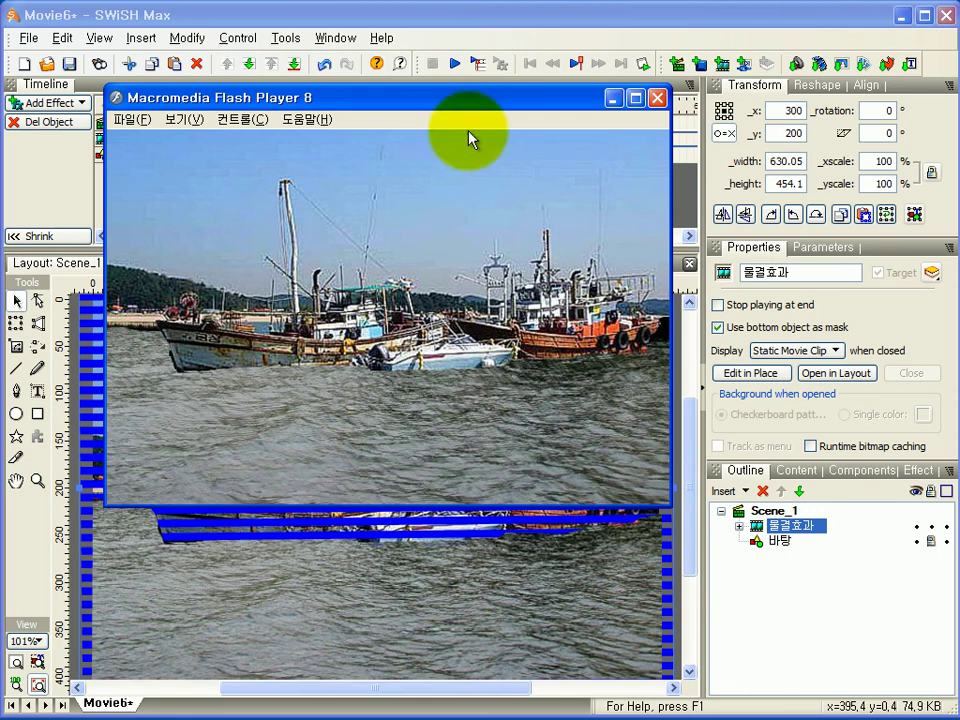
pyautogui.click(659, 99)
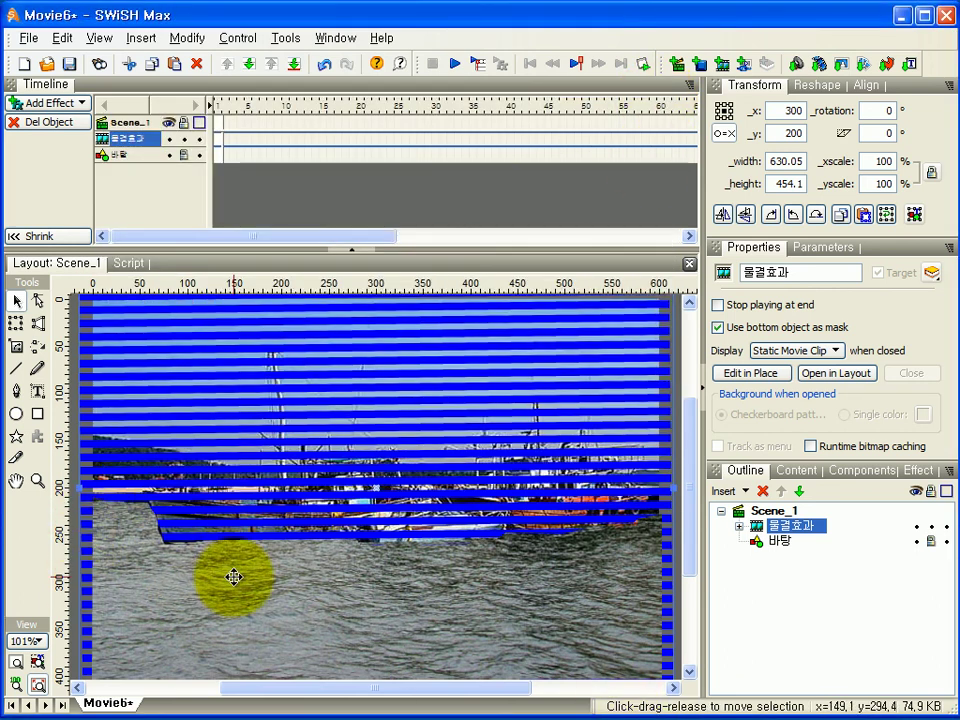